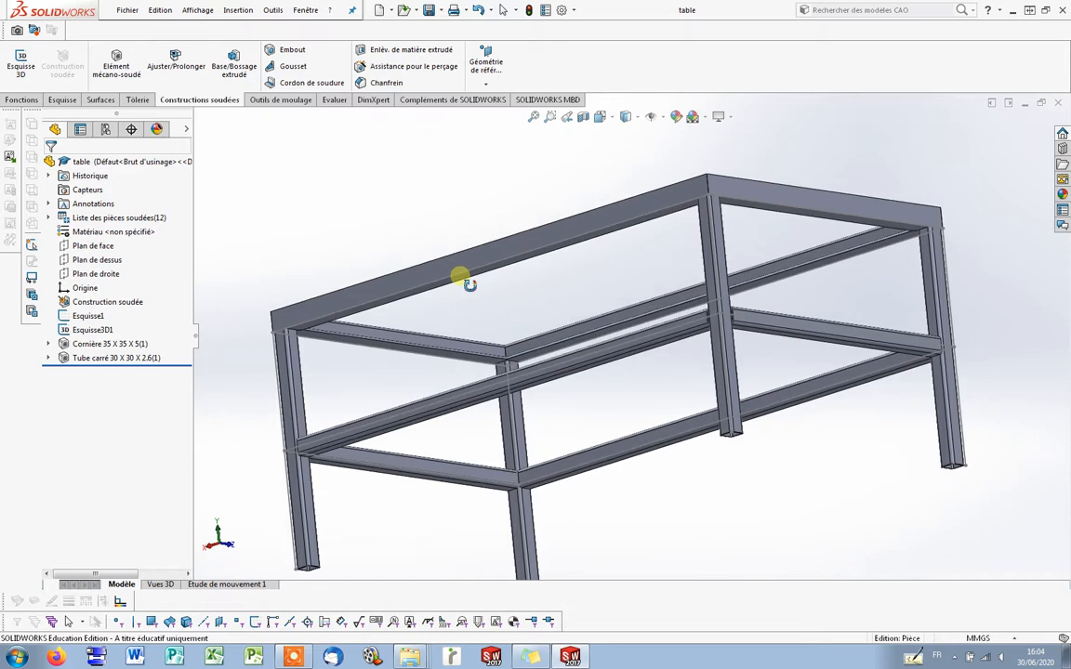
# Start a gusset at a table corner between the leg's inner face and the underside of the long top rail.
pyautogui.click(289, 69)
pyautogui.scroll(-5, 430, 351)
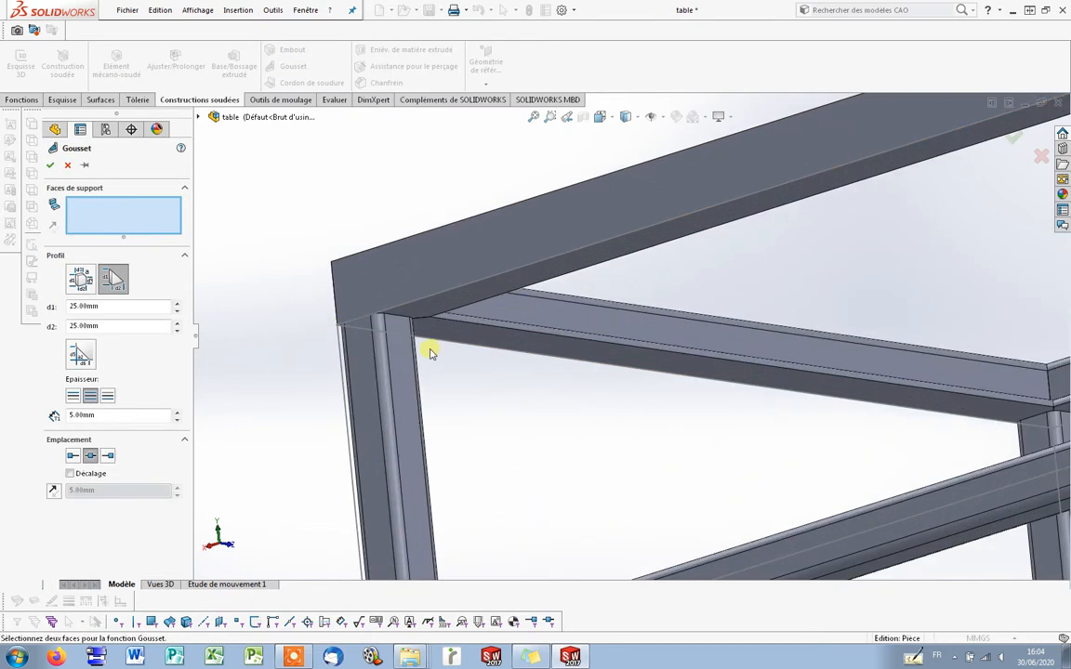
pyautogui.click(409, 372)
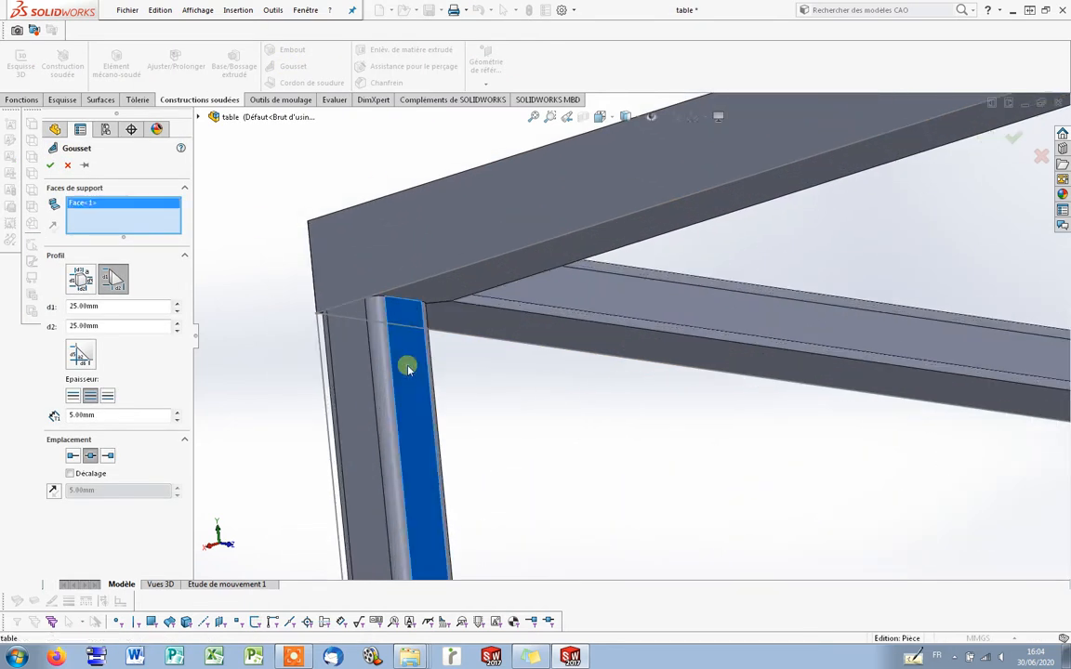
pyautogui.click(465, 295)
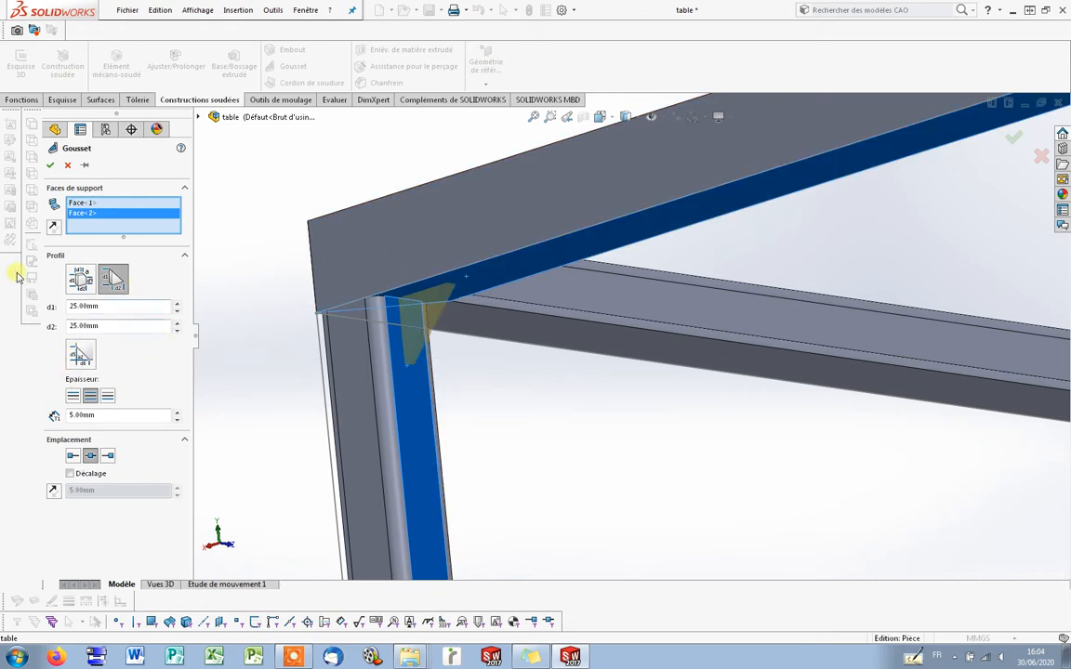
# Set the gusset's d1 and d2 to 55 mm and choose the polygonal profile.
pyautogui.click(177, 304)
pyautogui.click(177, 304)
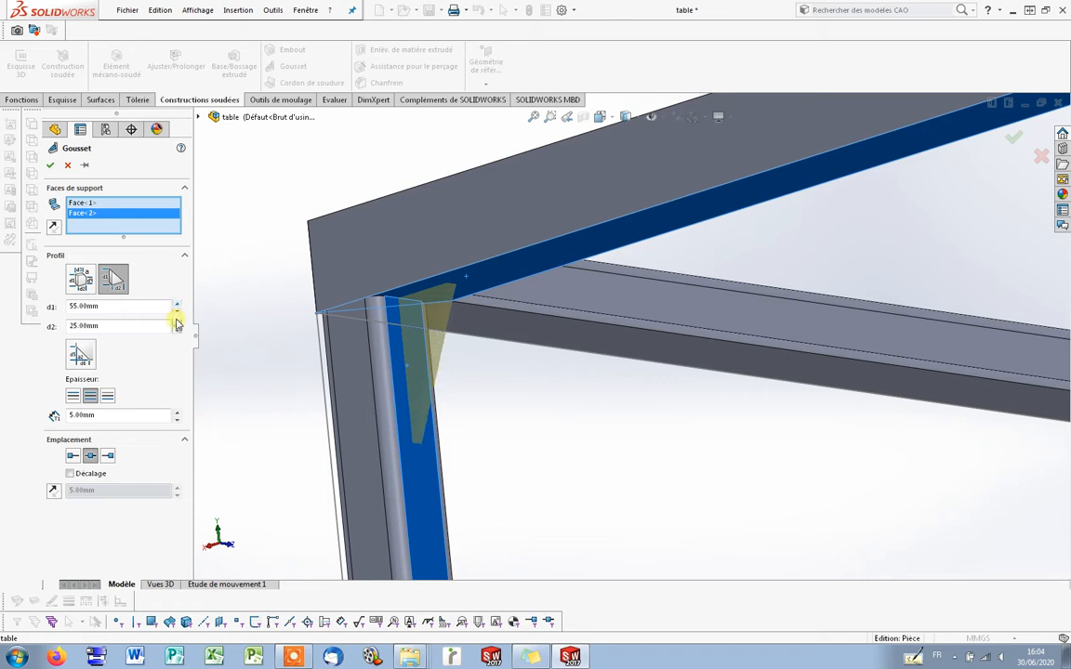
pyautogui.click(176, 321)
pyautogui.click(176, 320)
pyautogui.click(177, 321)
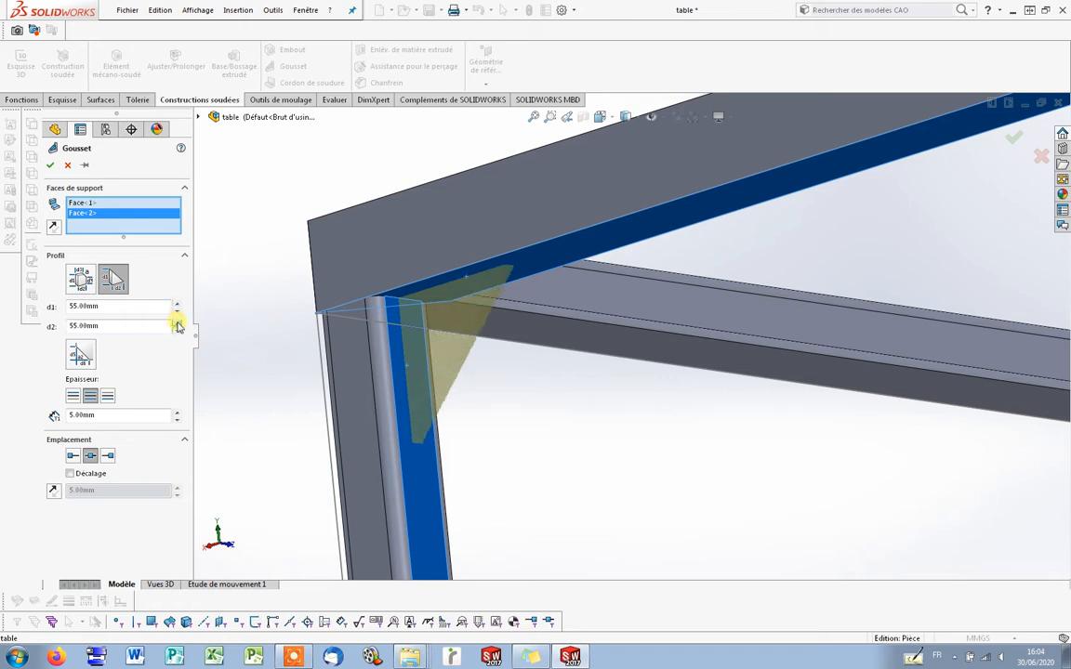
pyautogui.click(79, 278)
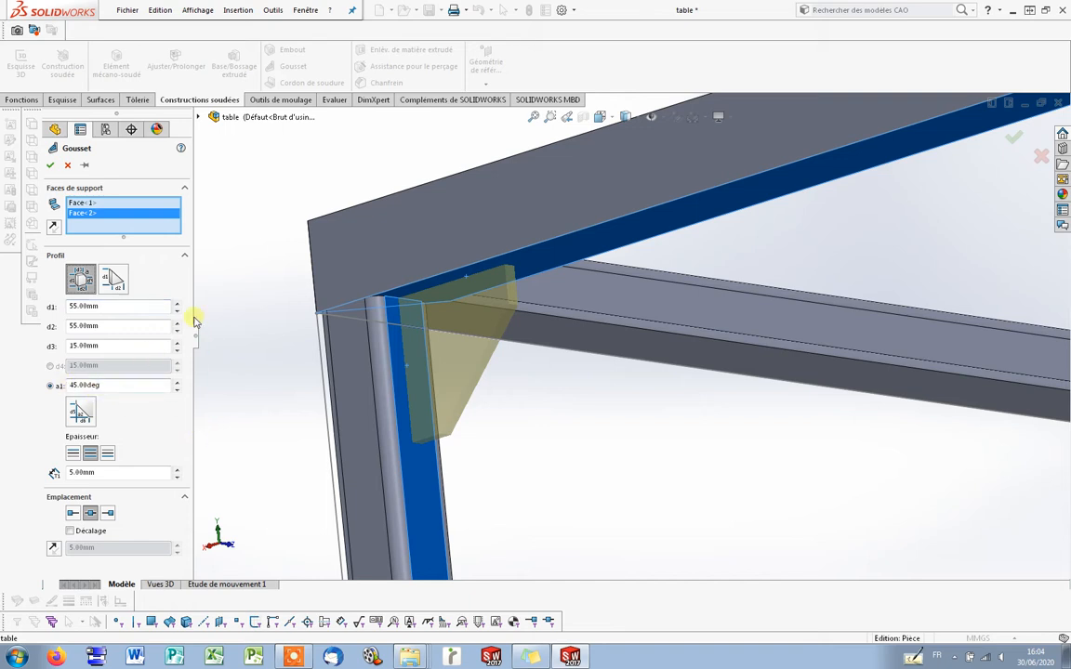
# Try the gusset's thickness sides and locations, settle on the midpoint location, and create the 5 mm thick gusset.
pyautogui.click(106, 453)
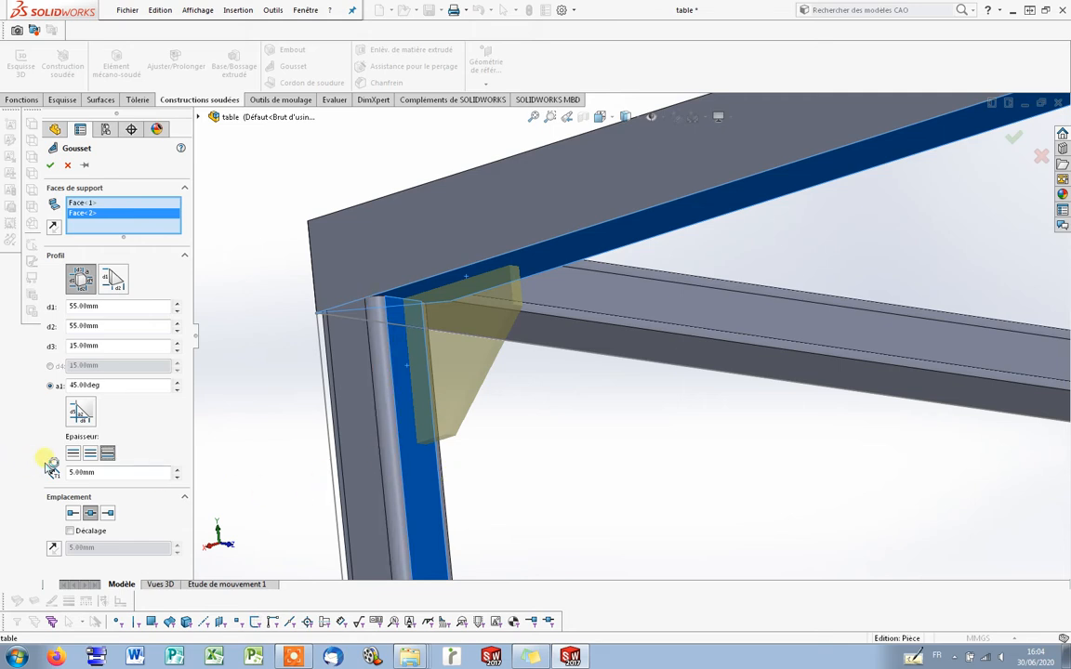
pyautogui.click(90, 453)
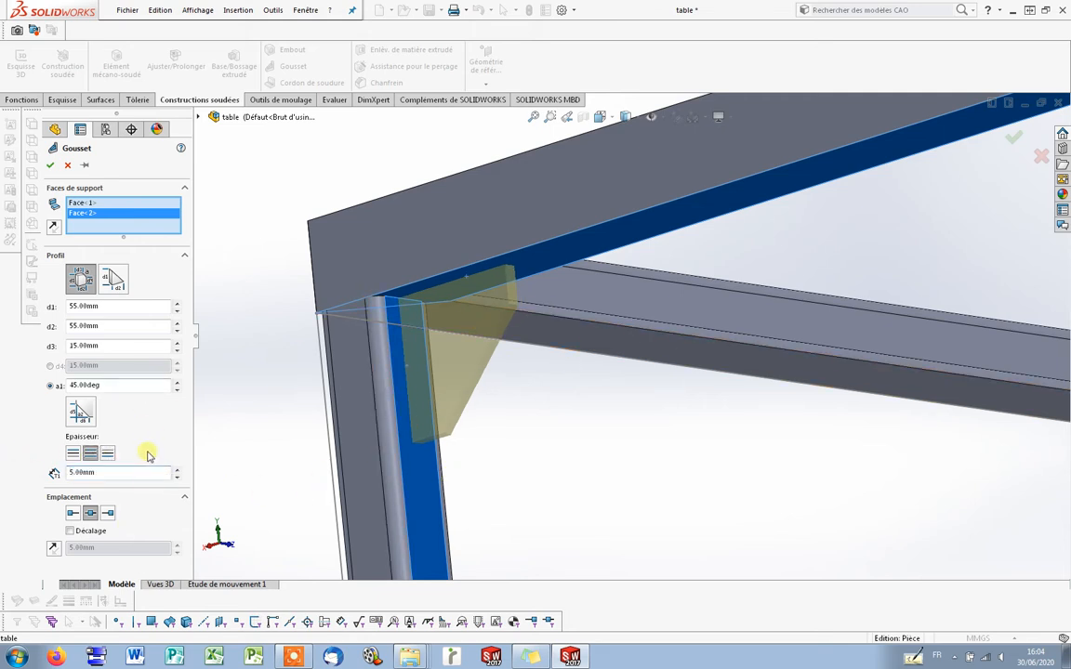
pyautogui.click(73, 514)
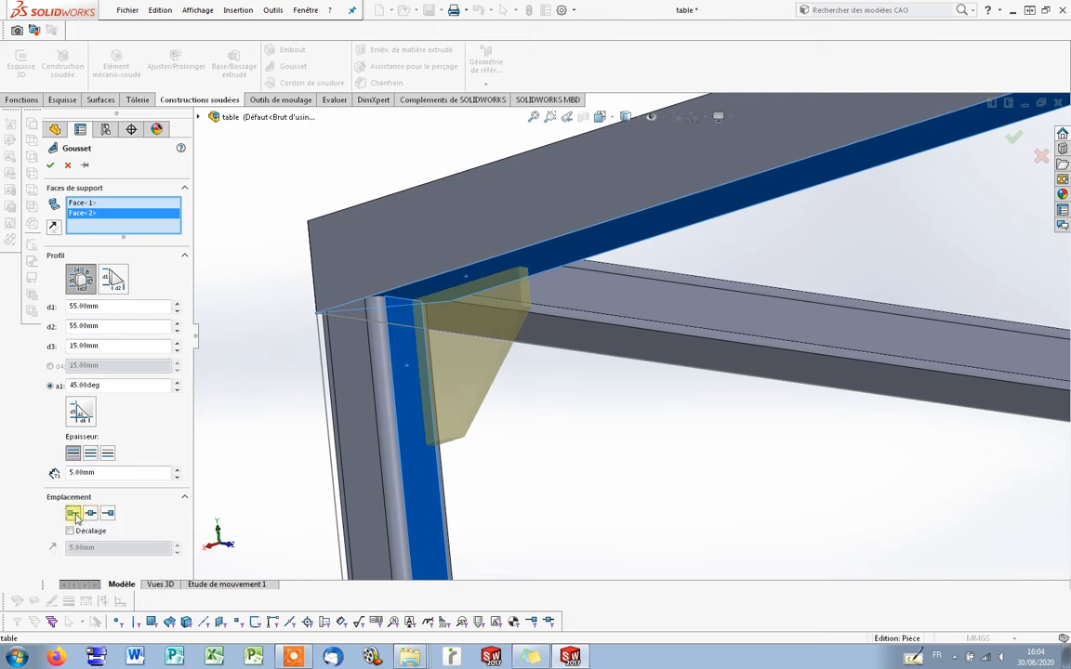
pyautogui.click(106, 516)
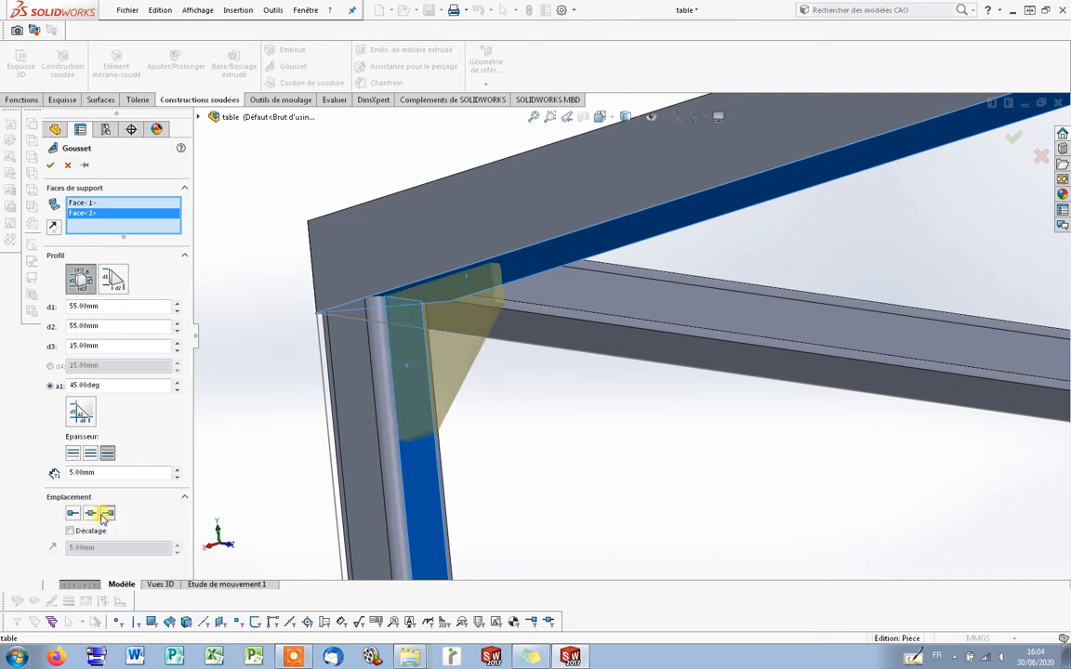
pyautogui.click(92, 518)
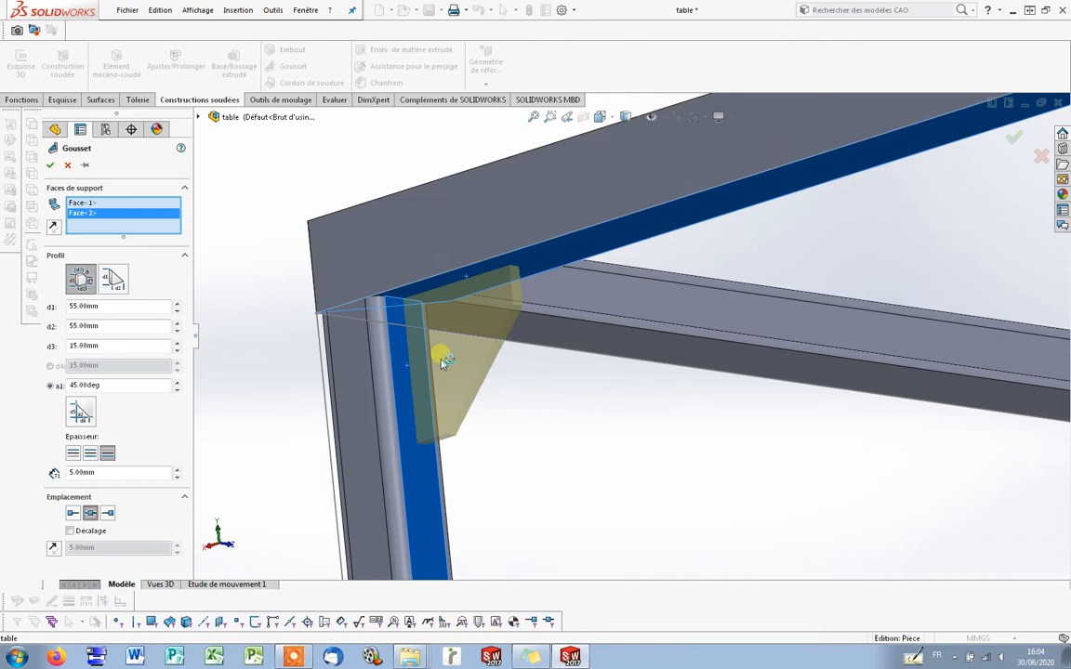
pyautogui.scroll(4, 507, 394)
pyautogui.scroll(4, 507, 394)
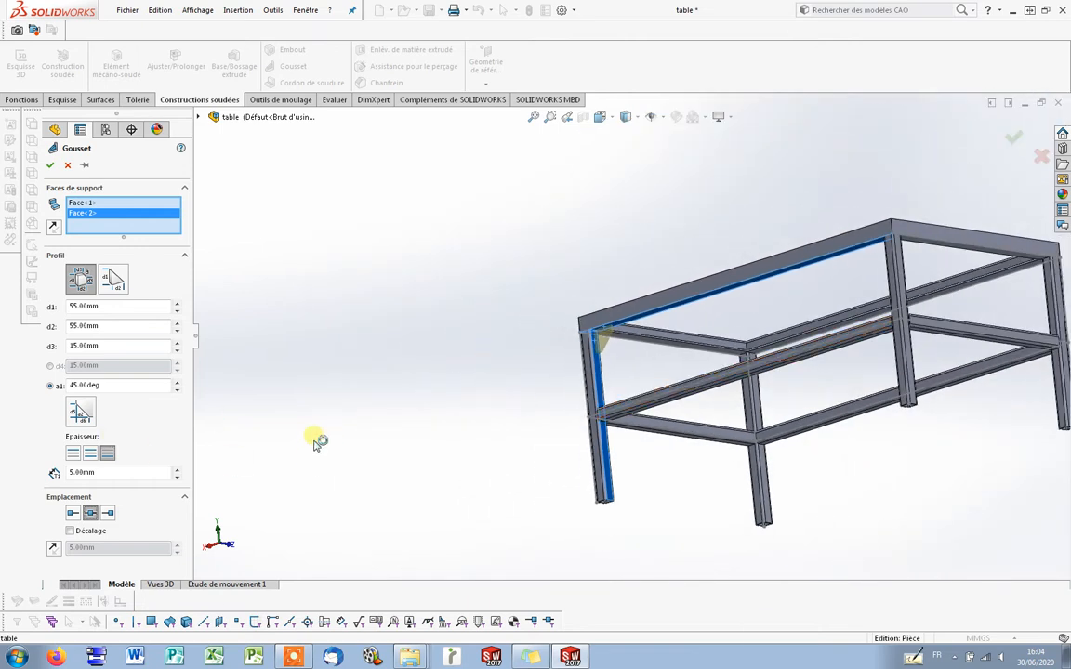
pyautogui.scroll(-4, 646, 404)
pyautogui.scroll(3, 710, 327)
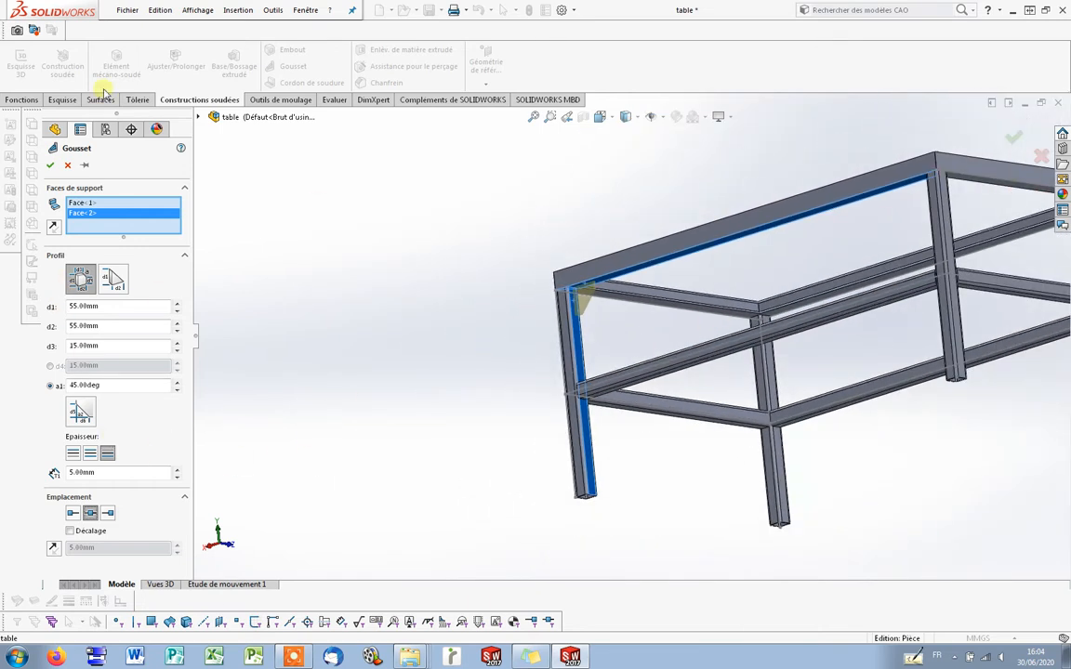
pyautogui.click(51, 165)
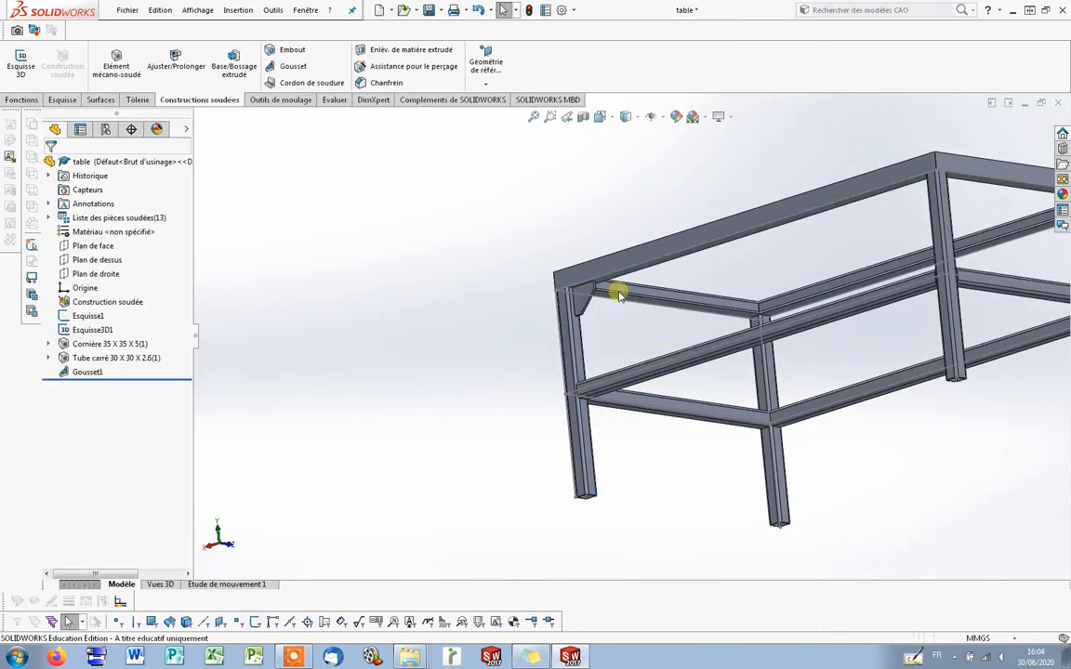
# Start a second gusset between another leg's inner face and the underside of the opposite long top rail.
pyautogui.scroll(-4, 557, 273)
pyautogui.scroll(3, 741, 294)
pyautogui.moveTo(748, 263); pyautogui.dragTo(746, 315, button='middle')
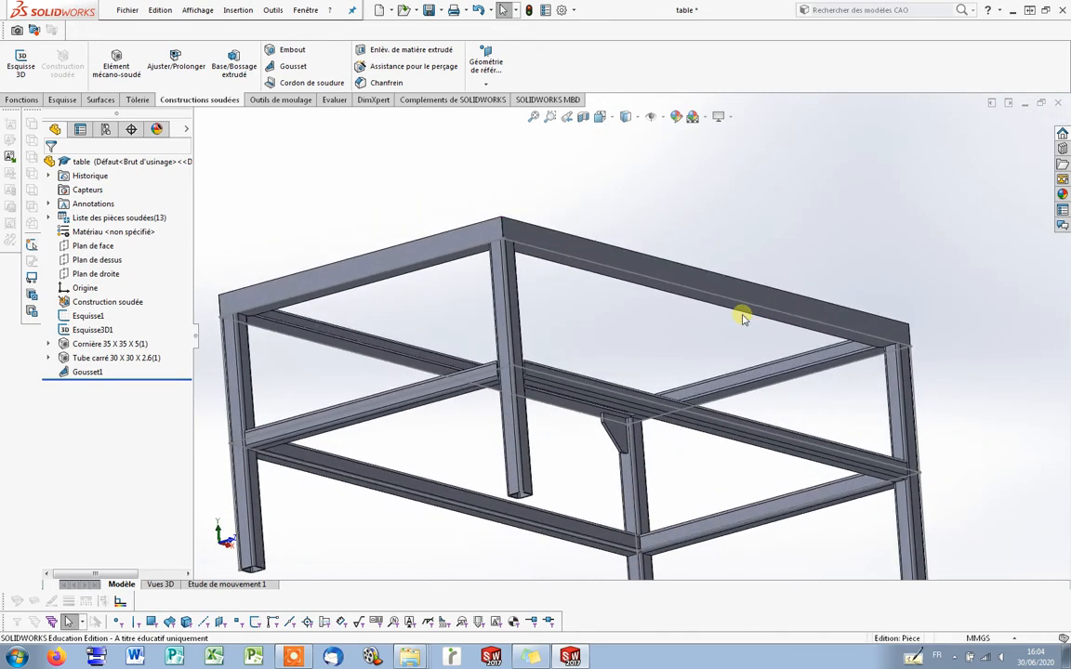
pyautogui.click(294, 67)
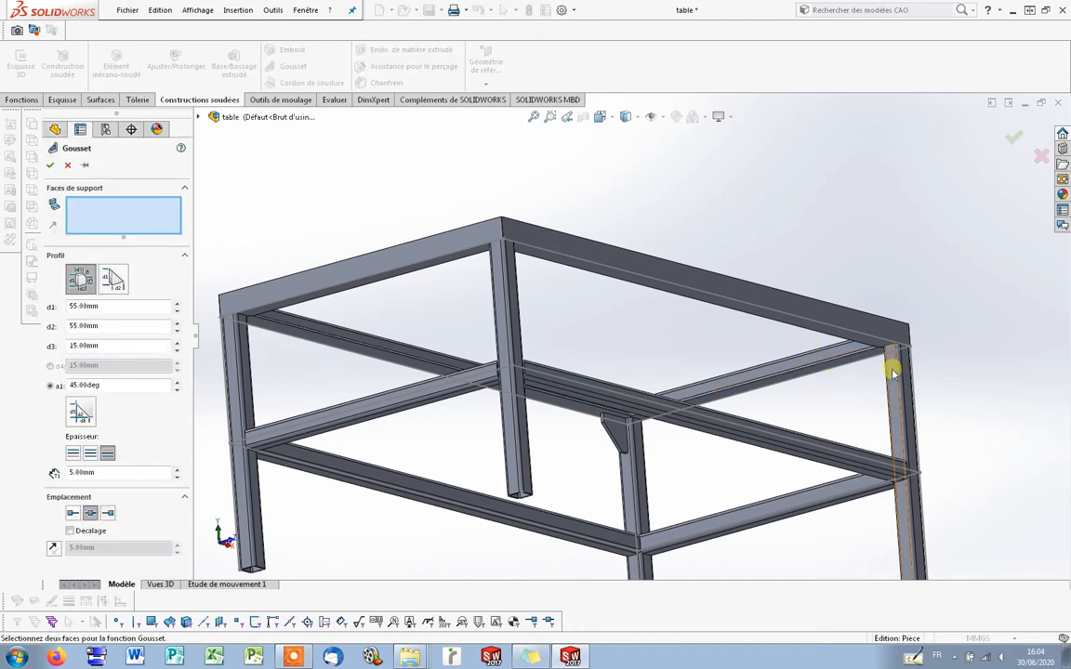
pyautogui.scroll(-4, 865, 348)
pyautogui.click(811, 317)
pyautogui.click(829, 354)
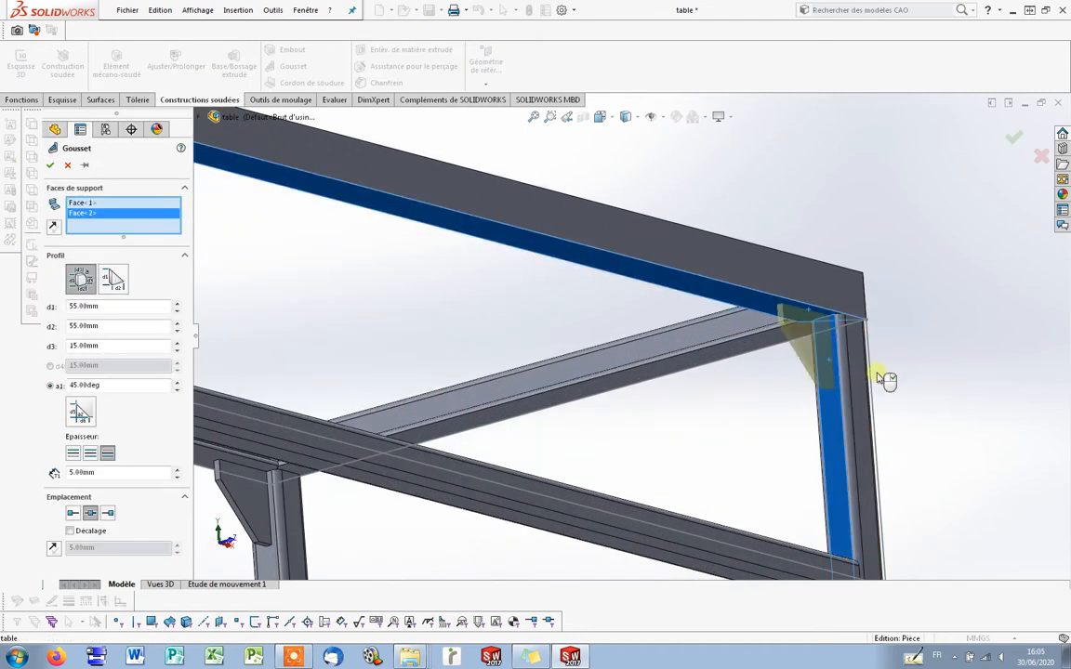
# Reselect the top rail's underside as a support face alongside the leg face and create the second gusset.
pyautogui.scroll(3, 498, 298)
pyautogui.moveTo(498, 298); pyautogui.dragTo(429, 268, button='middle')
pyautogui.click(371, 241)
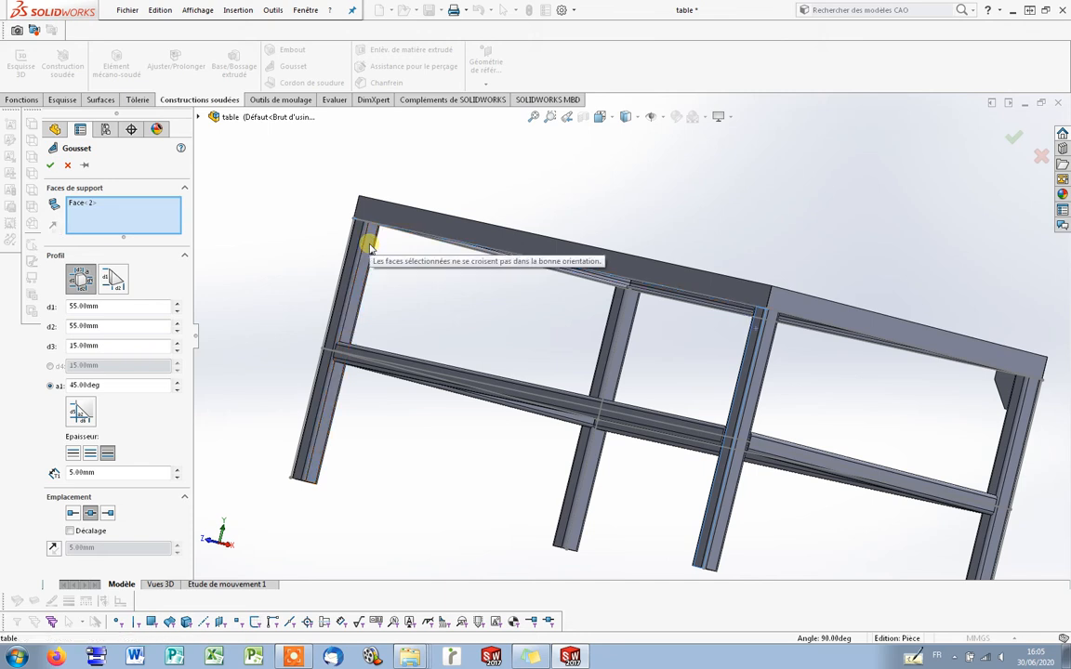
pyautogui.scroll(2, 734, 353)
pyautogui.moveTo(734, 353); pyautogui.dragTo(849, 226, button='middle')
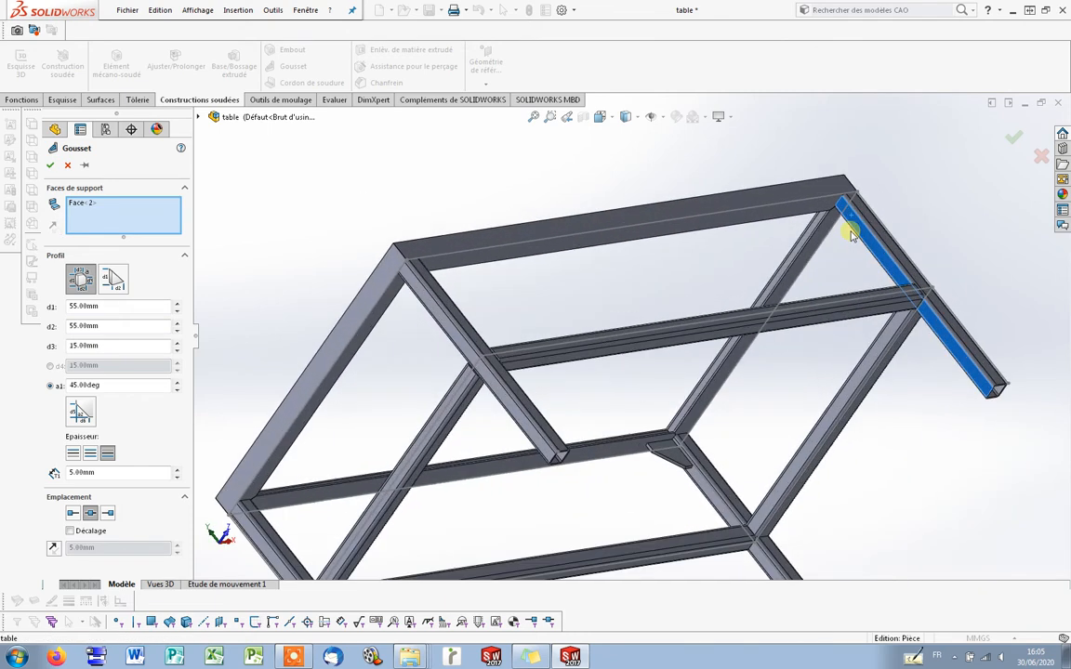
pyautogui.click(589, 216)
pyautogui.click(52, 165)
# Create a matching gusset between the leg and the top rail at the other end of the same long rail.
pyautogui.moveTo(657, 259); pyautogui.dragTo(539, 325, button='middle')
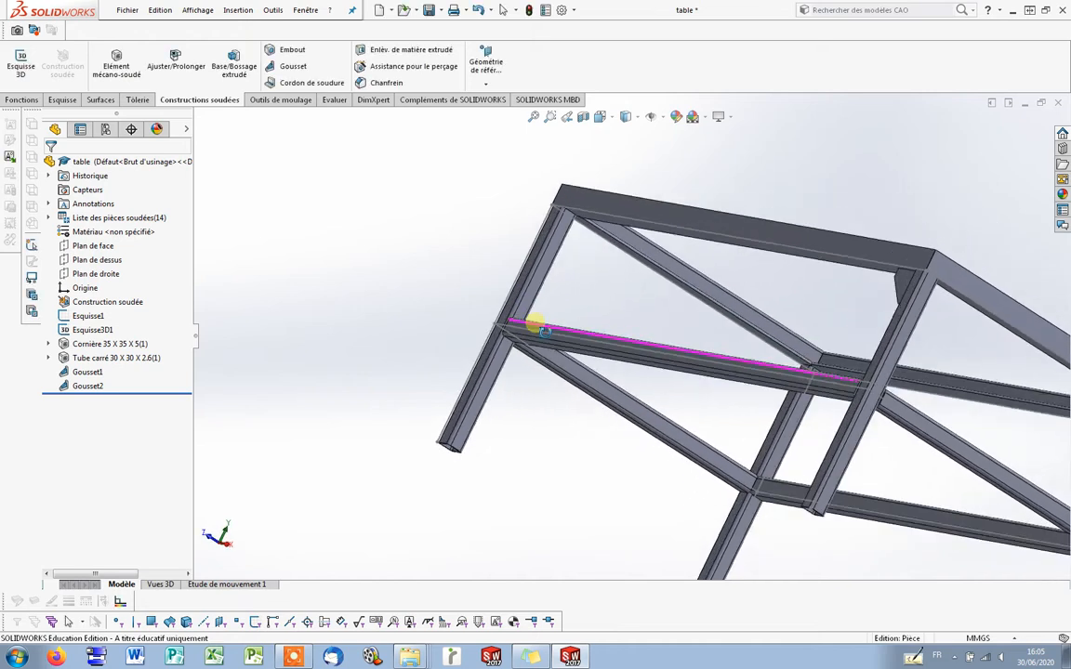
pyautogui.click(285, 66)
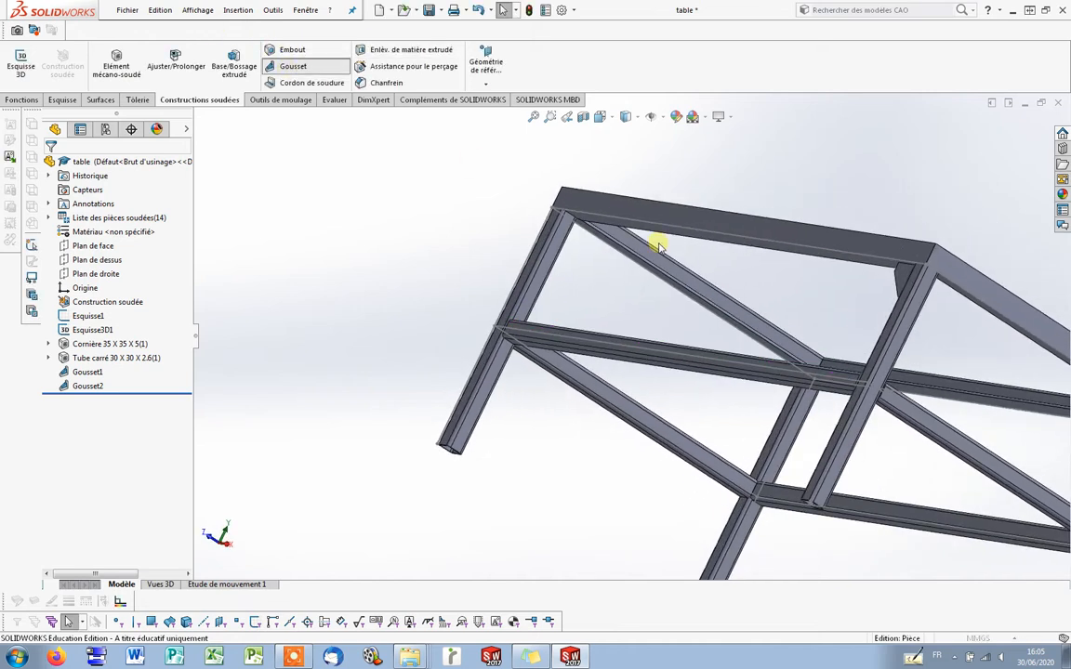
pyautogui.click(563, 233)
pyautogui.click(590, 215)
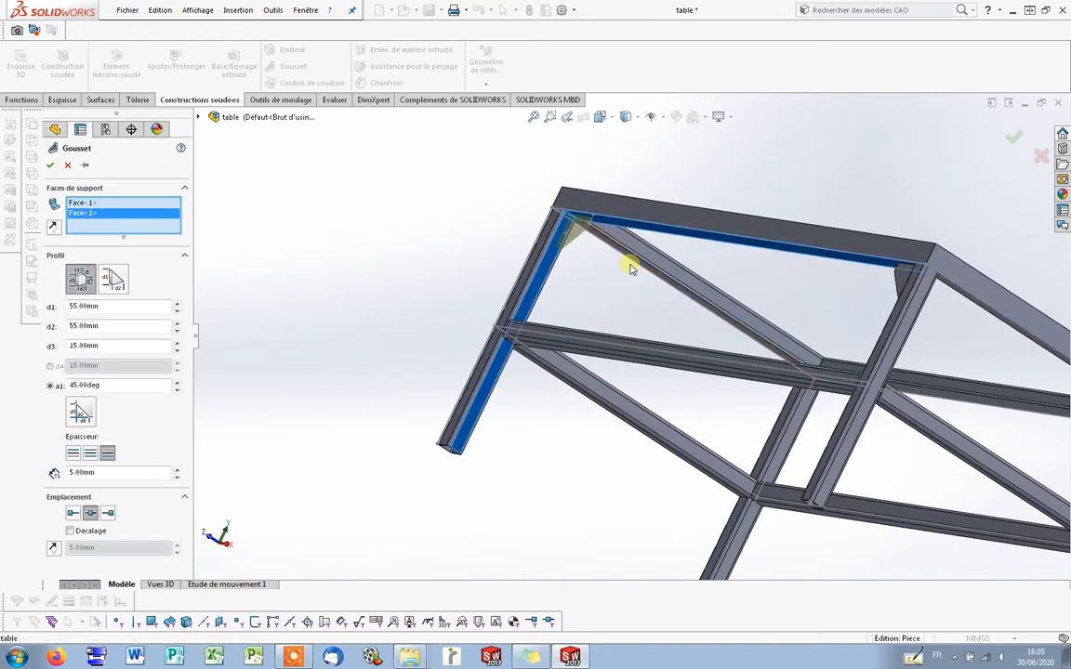
pyautogui.scroll(2, 631, 268)
pyautogui.click(51, 164)
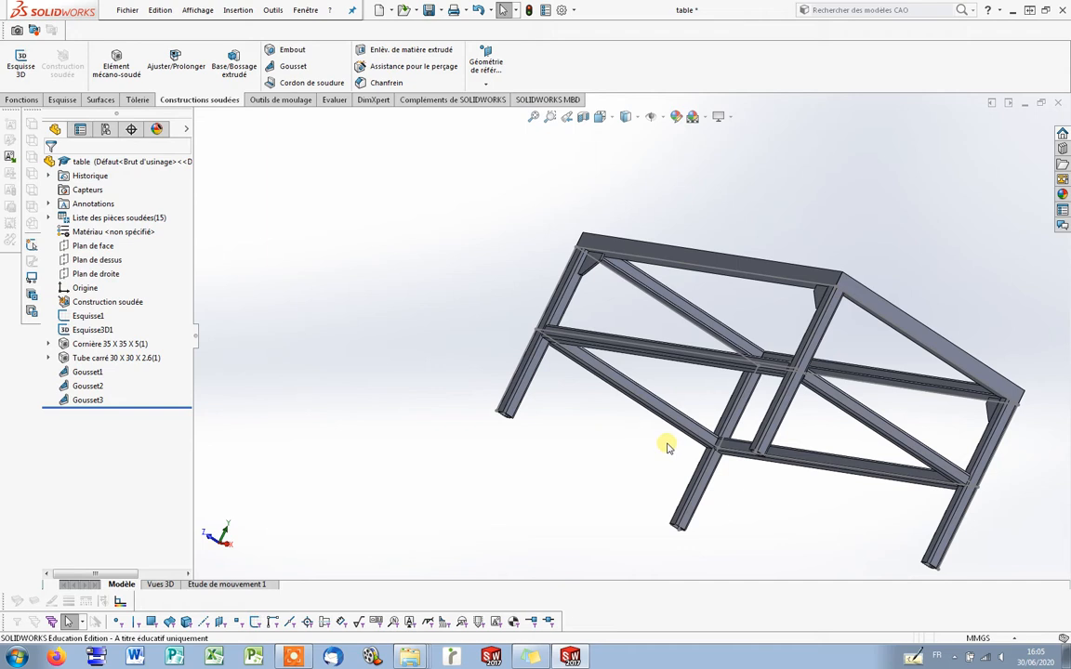
# Create a matching gusset at the remaining corner between the leg's inner face and the top rail's underside.
pyautogui.scroll(-5, 769, 345)
pyautogui.moveTo(758, 311); pyautogui.dragTo(772, 223, button='middle')
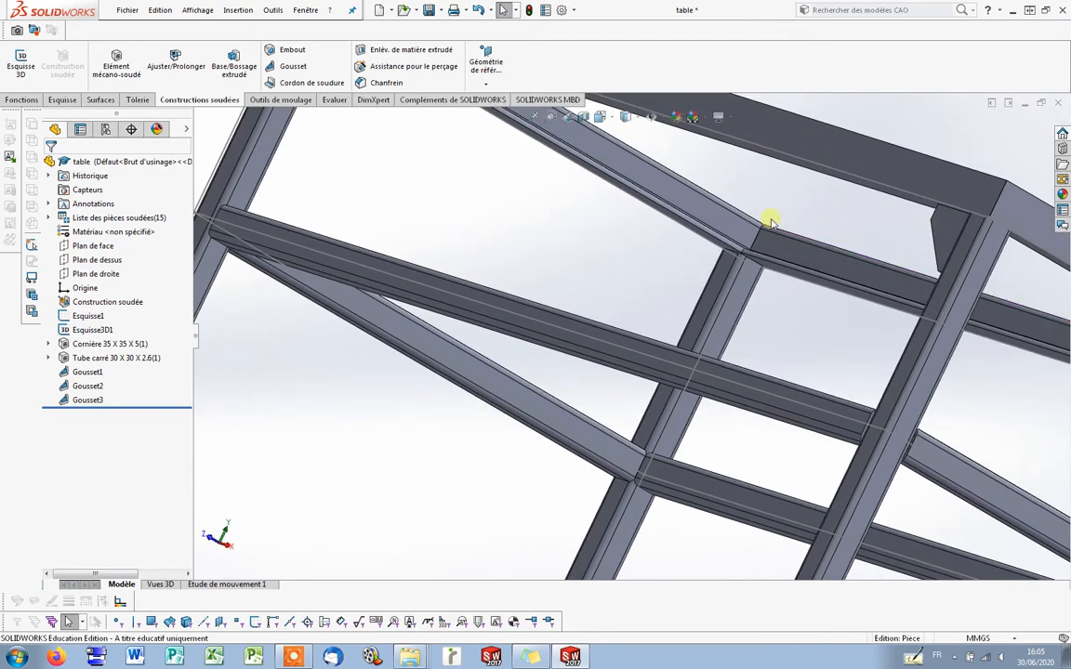
pyautogui.click(290, 66)
pyautogui.click(740, 300)
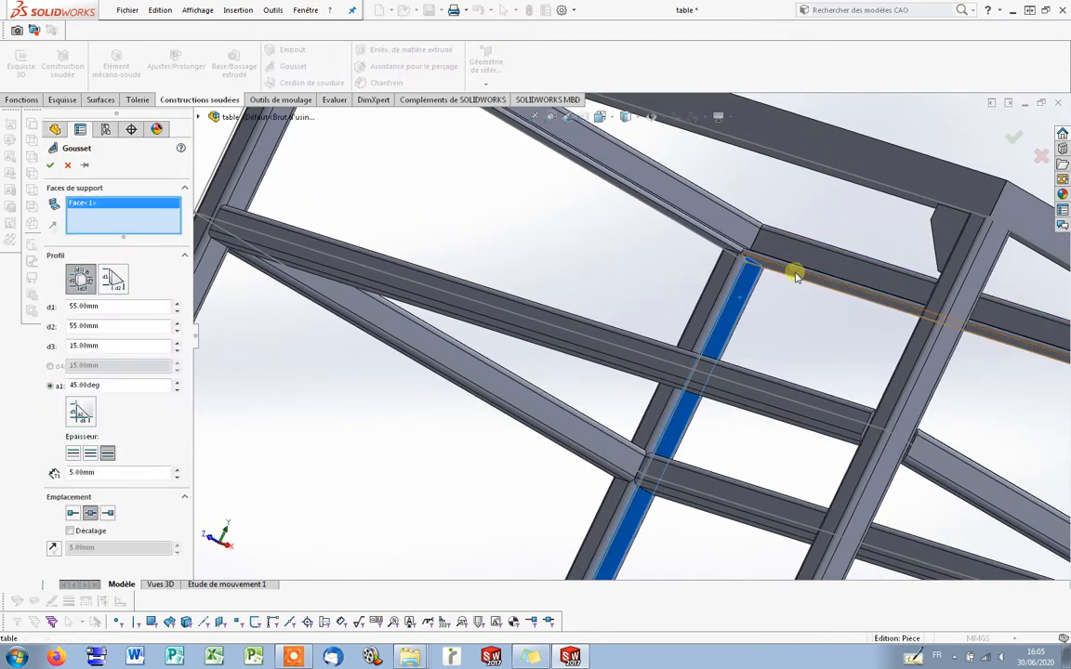
pyautogui.click(792, 278)
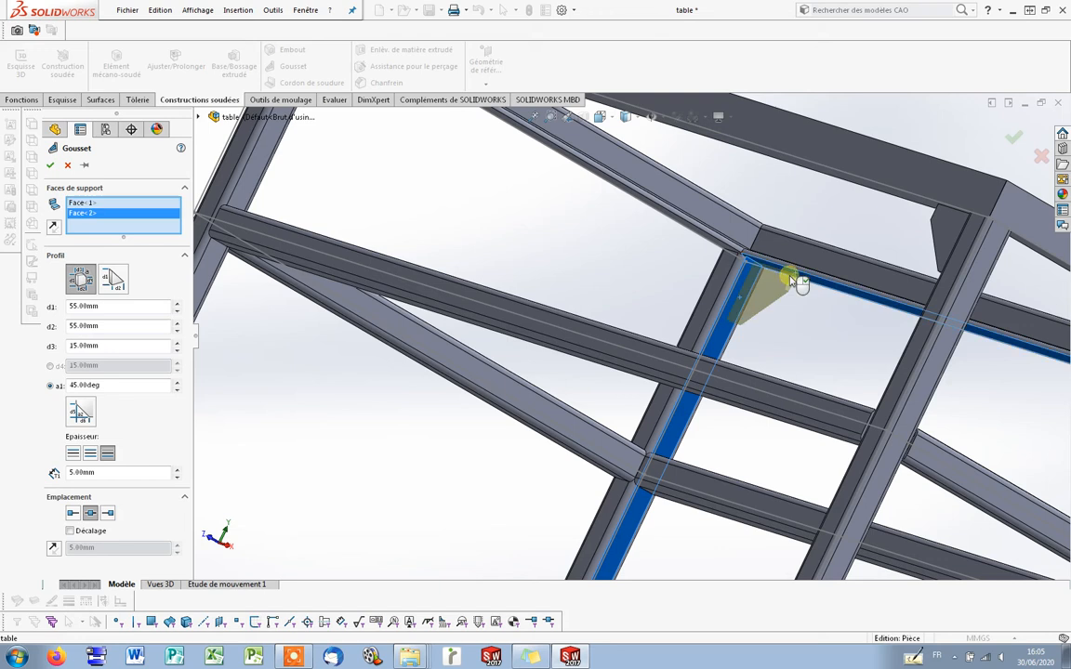
pyautogui.click(51, 165)
# Start a 5 mm end cap on one leg's open bottom face and enable corner treatment with 3 mm fillets.
pyautogui.moveTo(677, 231); pyautogui.dragTo(688, 200, button='middle')
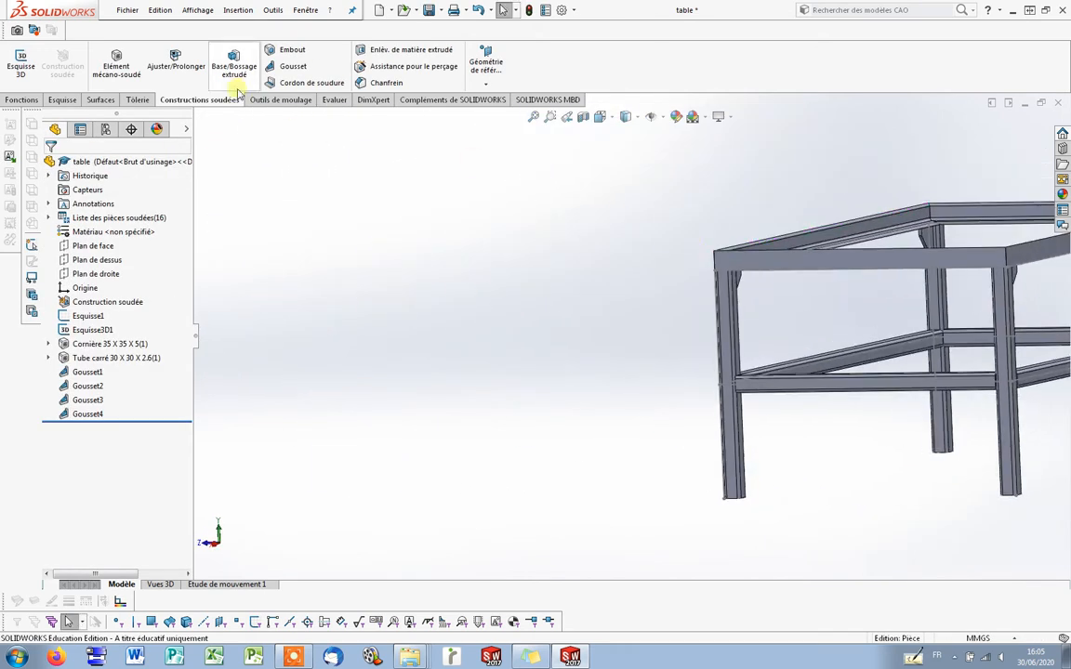
pyautogui.click(293, 51)
pyautogui.moveTo(497, 418); pyautogui.dragTo(549, 318, button='middle')
pyautogui.scroll(-10, 790, 337)
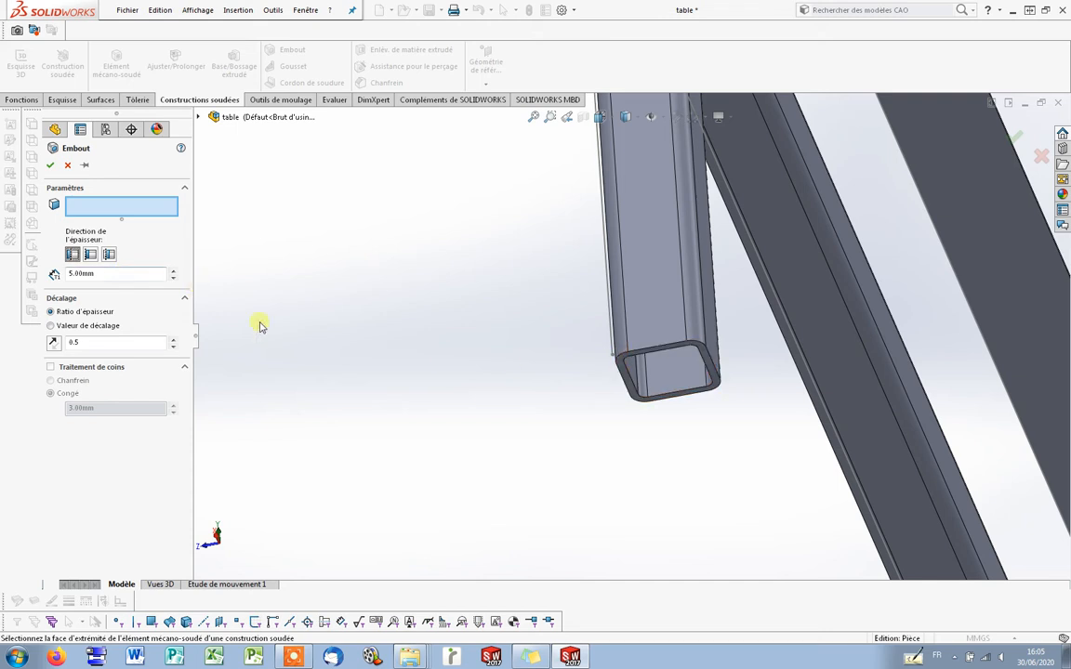
pyautogui.click(655, 368)
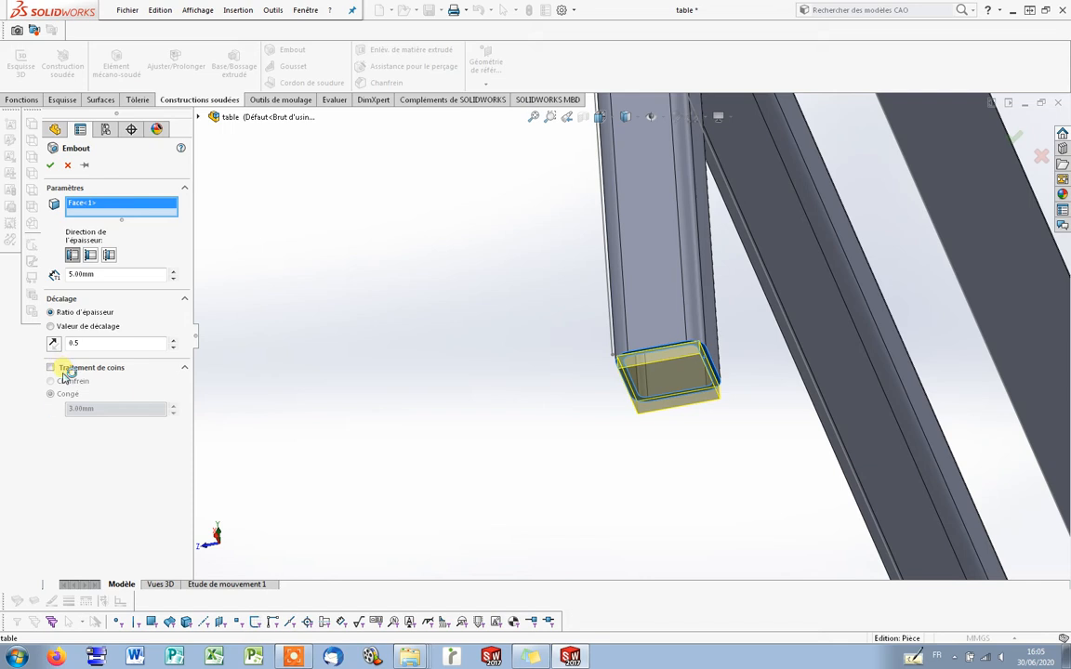
pyautogui.click(64, 369)
pyautogui.scroll(-2, 685, 361)
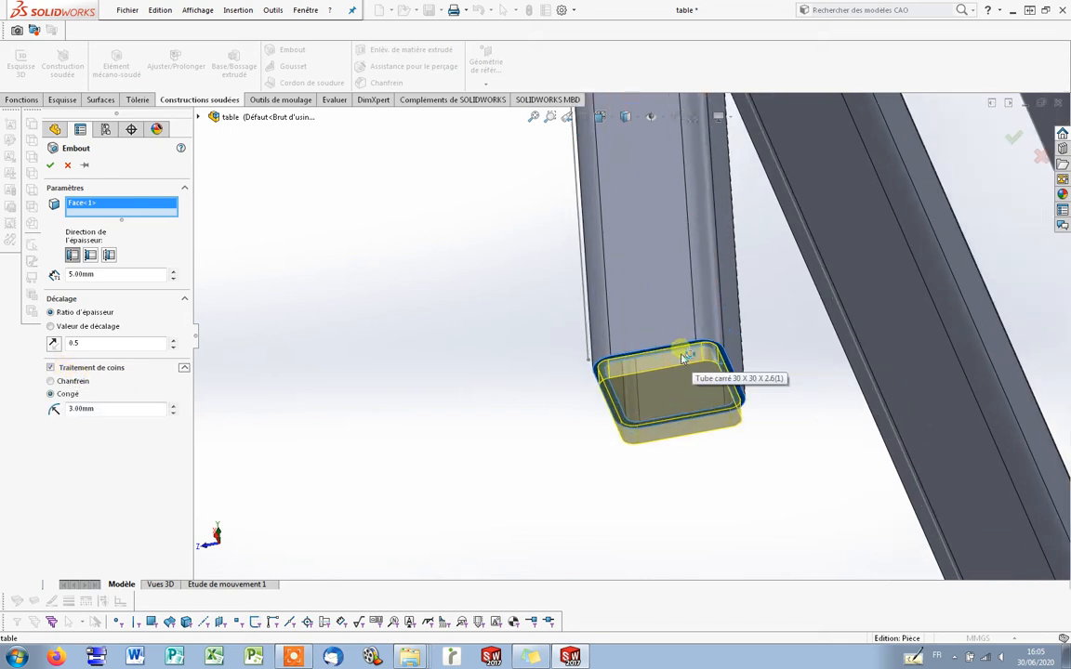
pyautogui.scroll(3, 683, 358)
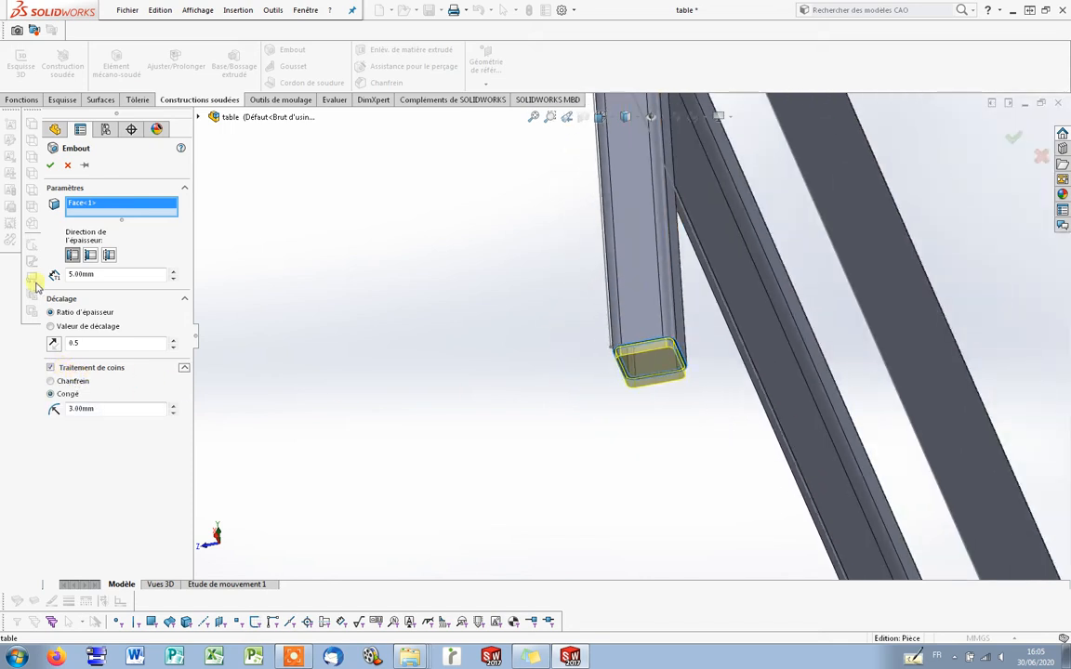
# Set the 5 mm end cap's thickness direction inward so the cap sits inside the leg's open end.
pyautogui.scroll(5, 296, 354)
pyautogui.moveTo(645, 461); pyautogui.dragTo(932, 346, button='middle')
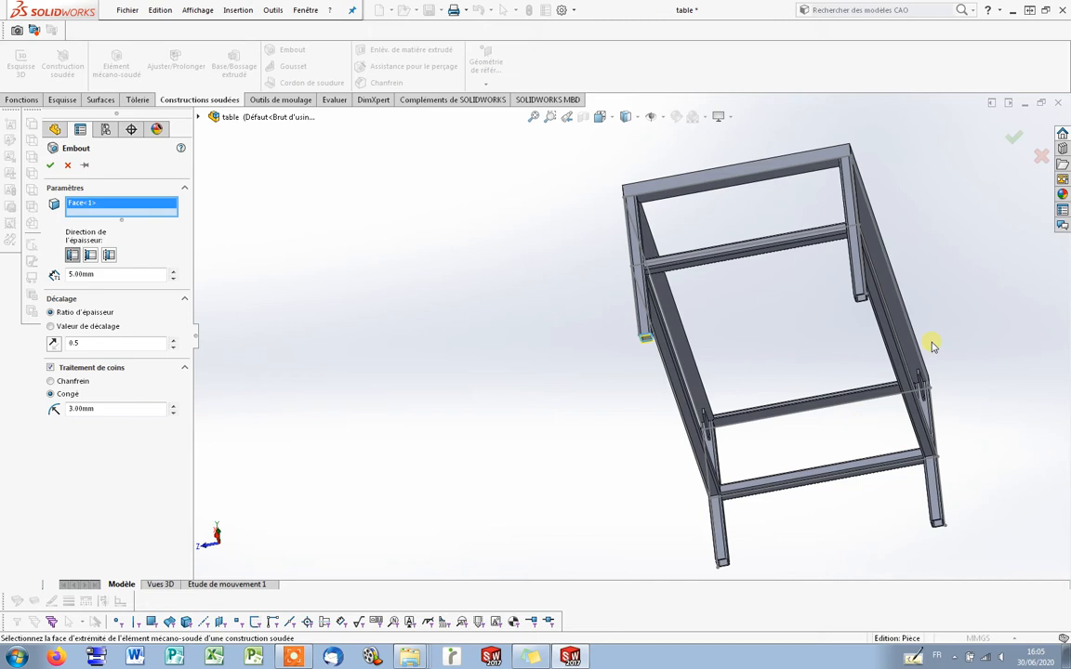
pyautogui.scroll(-6, 870, 294)
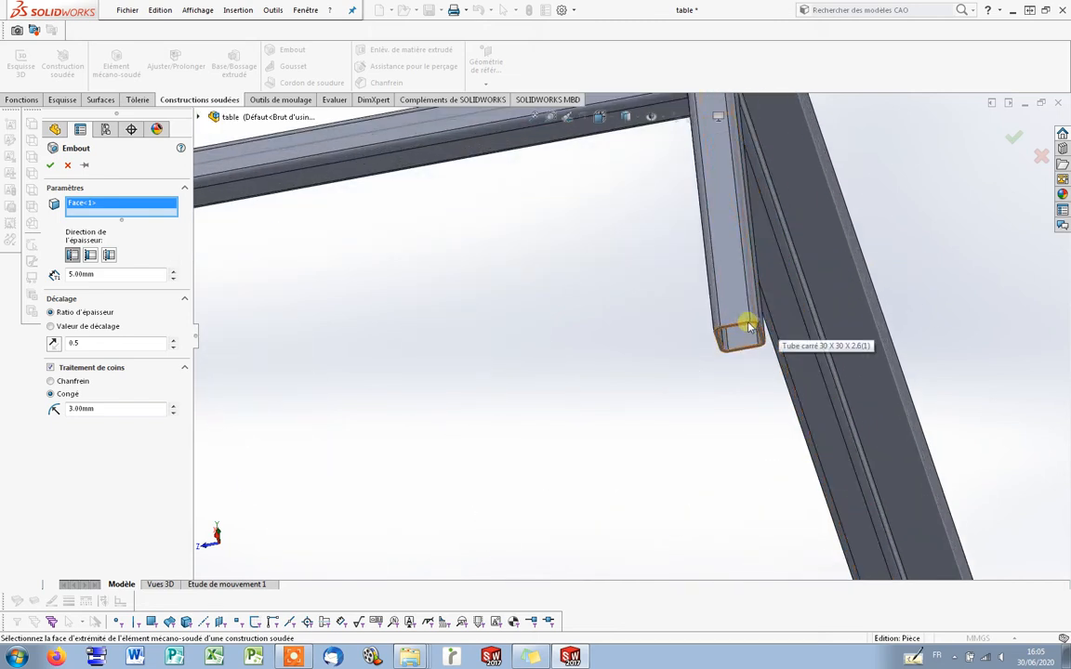
pyautogui.scroll(-4, 750, 325)
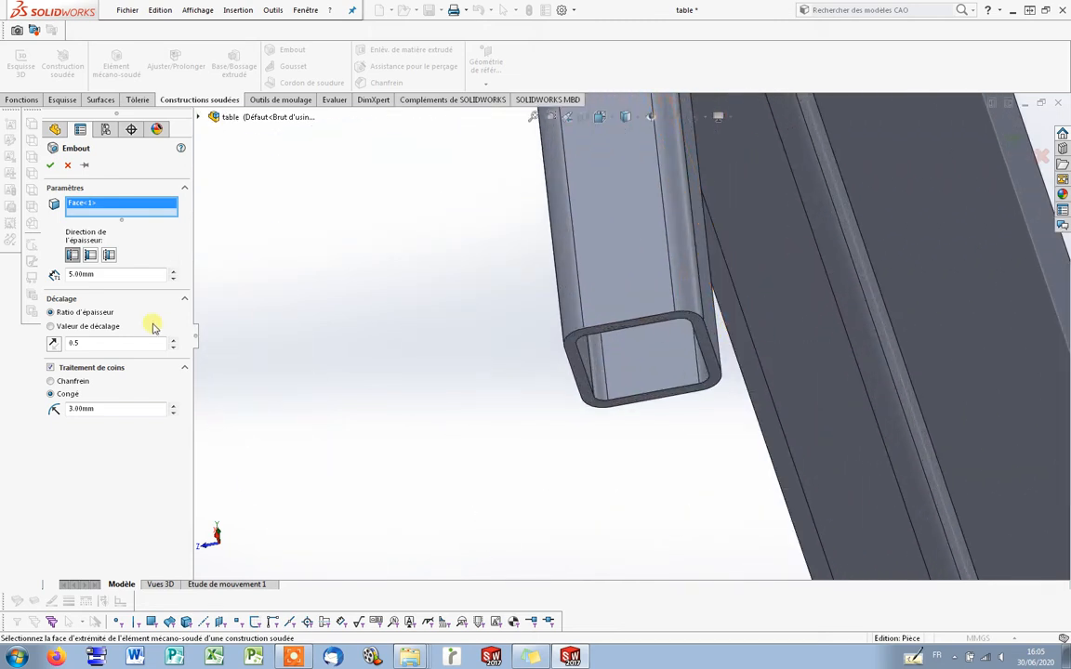
pyautogui.click(78, 256)
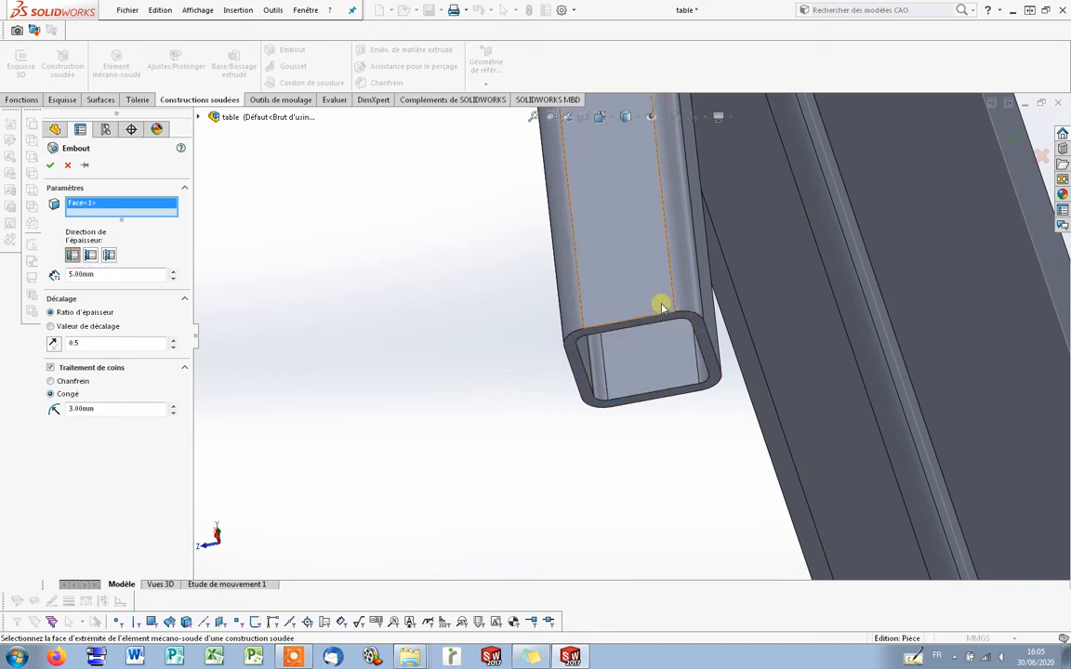
pyautogui.scroll(3, 650, 293)
pyautogui.scroll(2, 650, 296)
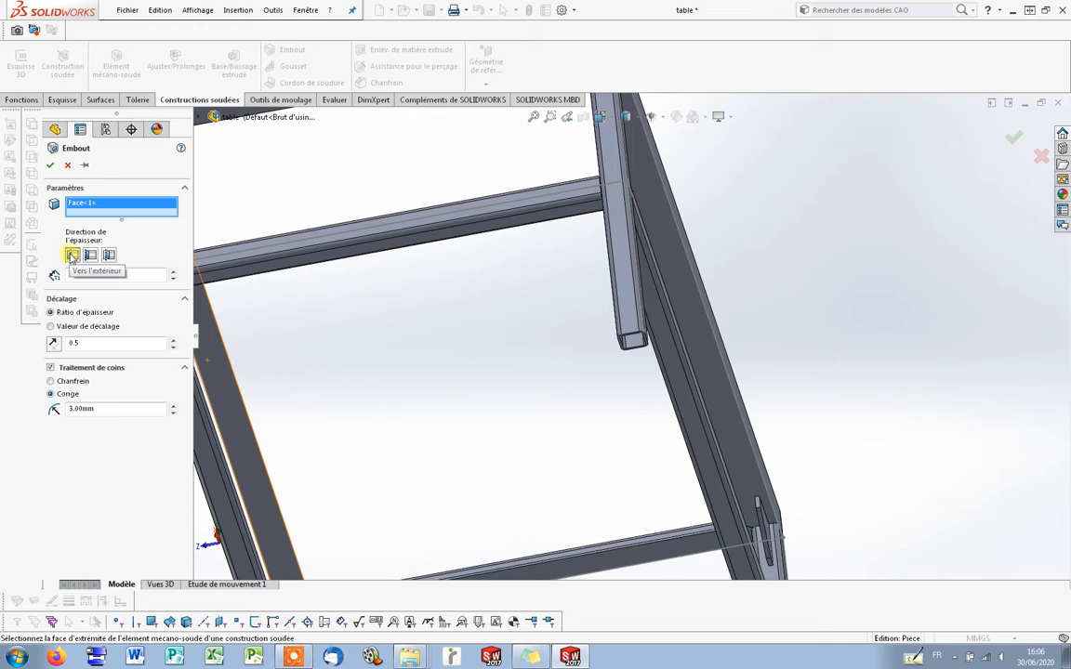
pyautogui.scroll(3, 313, 375)
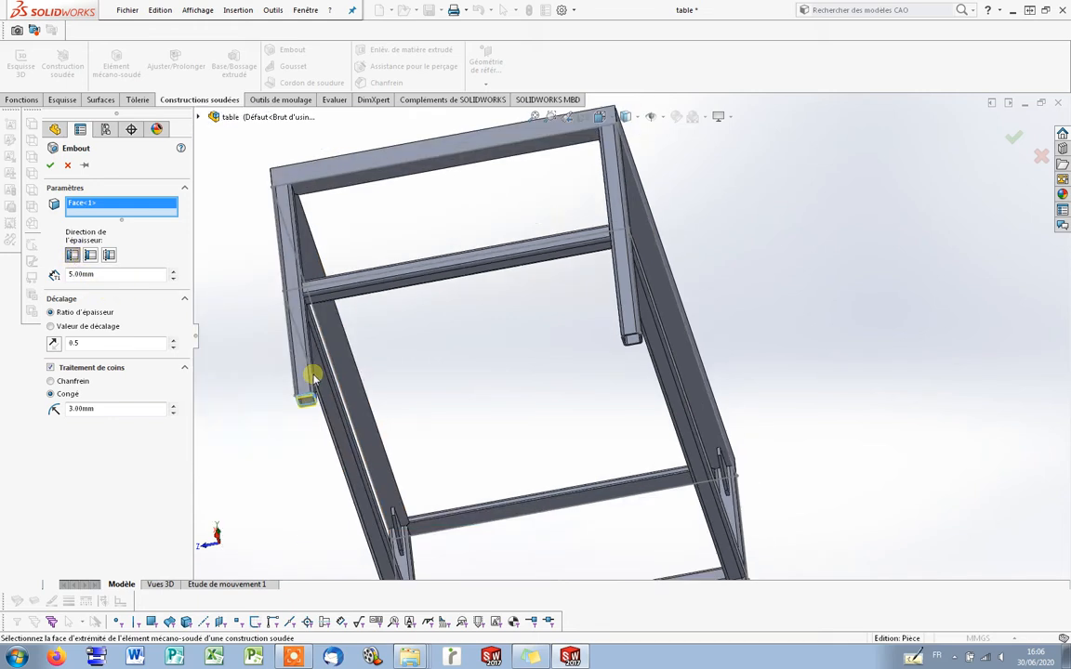
pyautogui.scroll(-1, 279, 398)
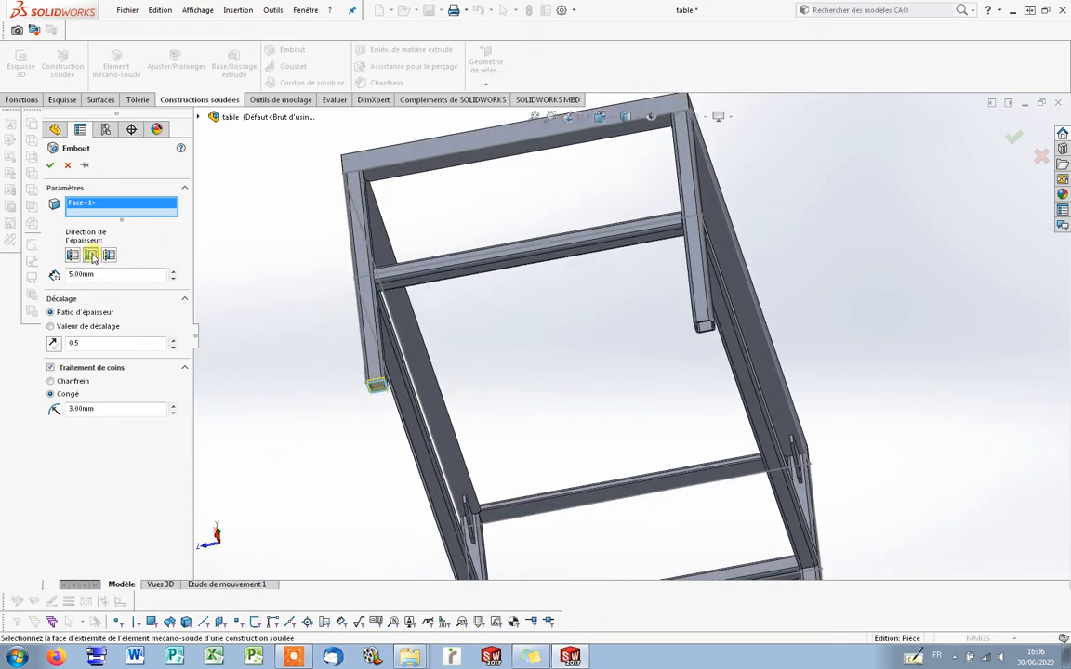
pyautogui.scroll(-5, 409, 371)
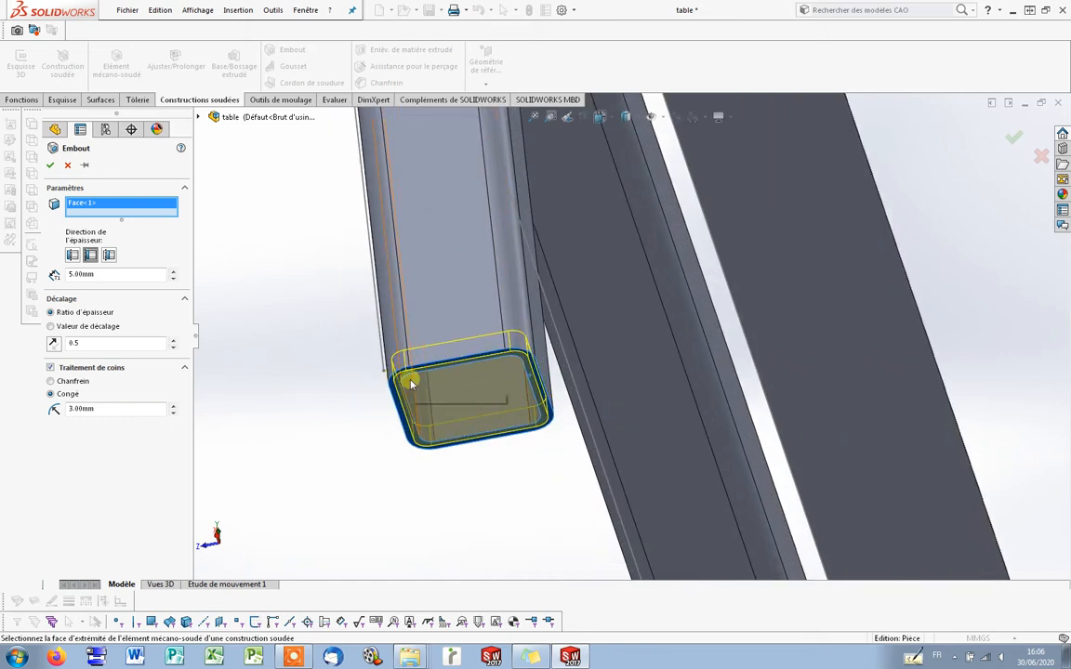
# Add the open bottom faces of two more legs to the same end cap feature.
pyautogui.scroll(6, 645, 318)
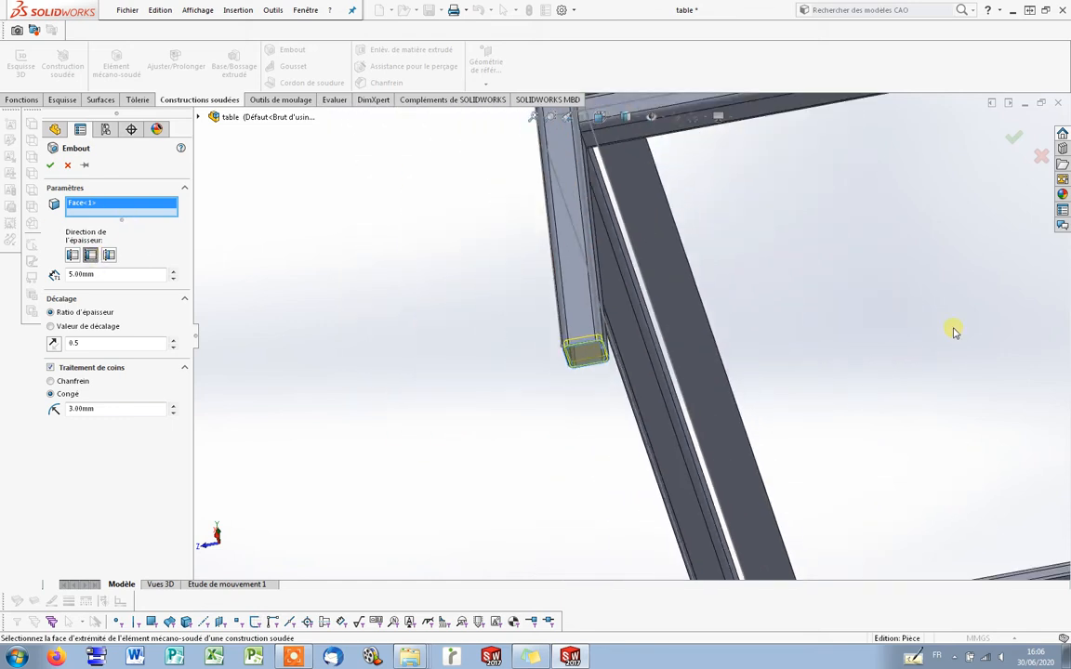
pyautogui.scroll(-3, 955, 280)
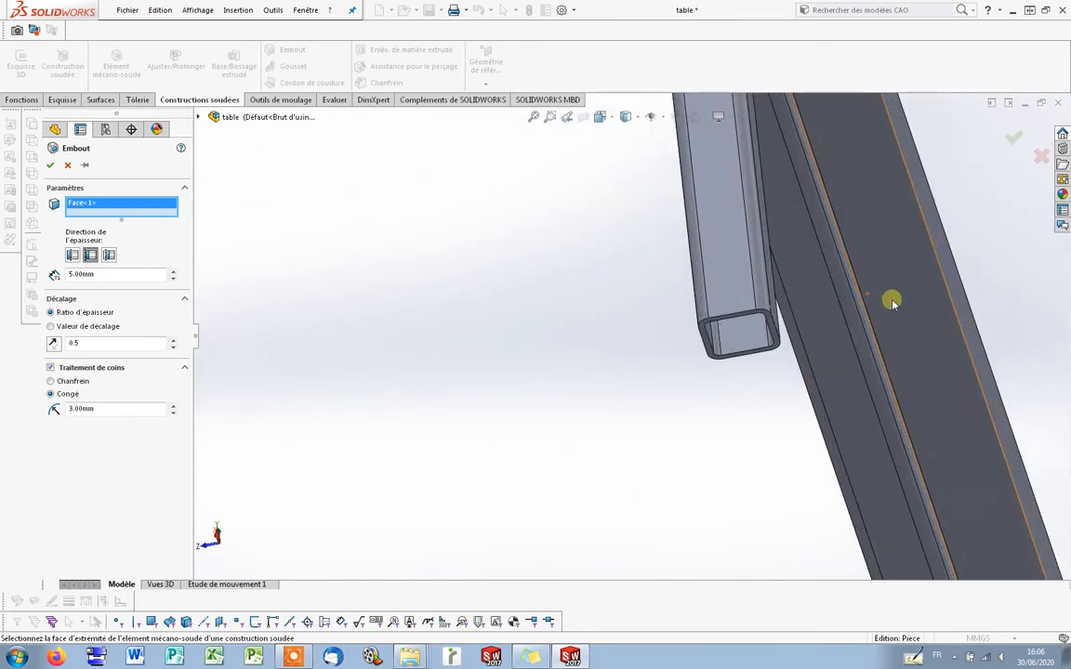
pyautogui.click(767, 316)
pyautogui.scroll(8, 769, 367)
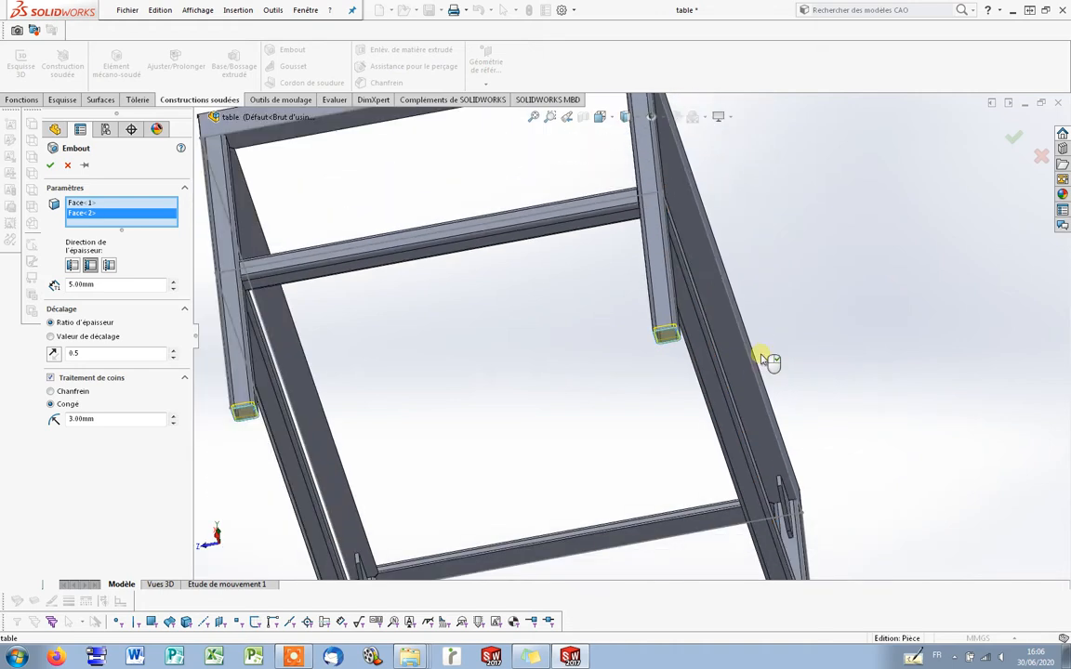
pyautogui.scroll(-8, 739, 455)
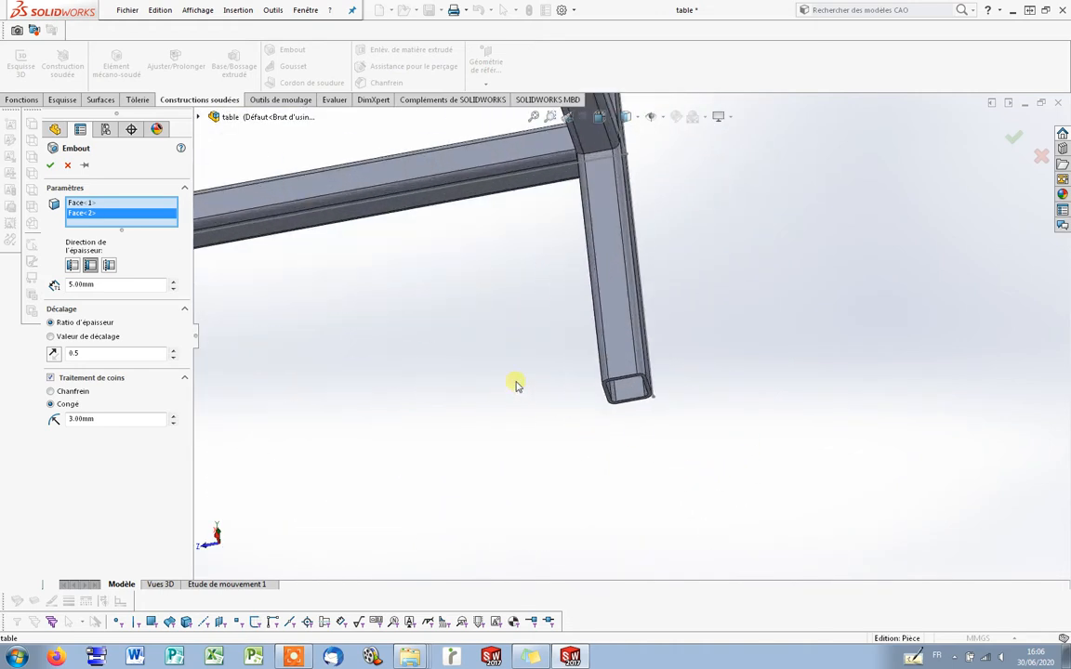
pyautogui.click(614, 345)
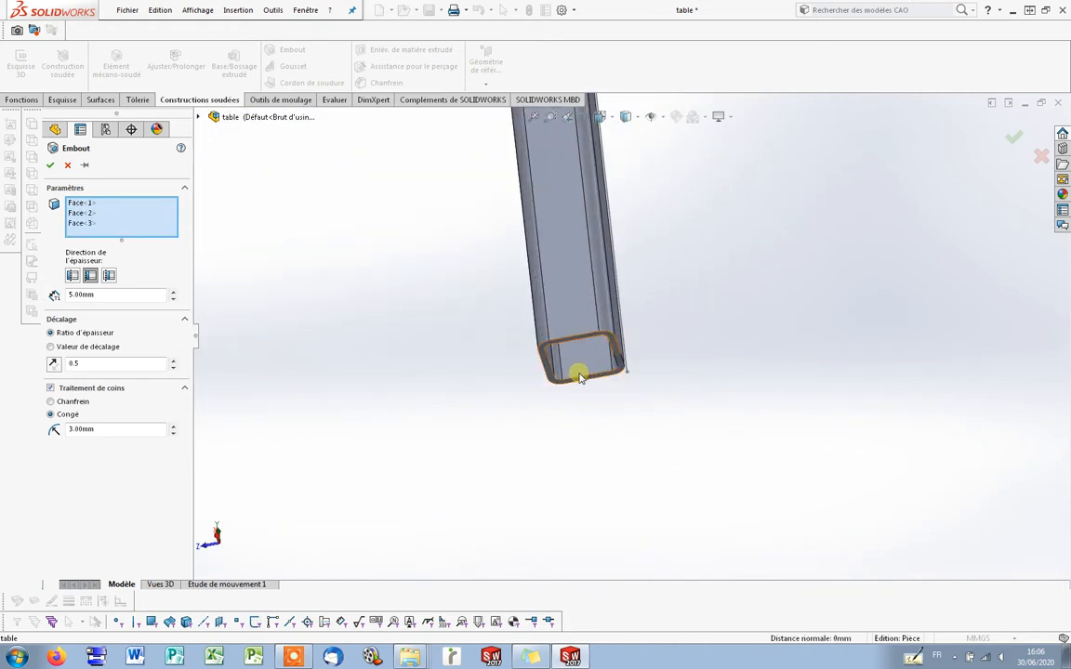
# Add the fourth leg's open bottom face and create the inward end caps with 3 mm corner fillets.
pyautogui.scroll(4, 479, 375)
pyautogui.scroll(3, 474, 374)
pyautogui.scroll(-2, 547, 347)
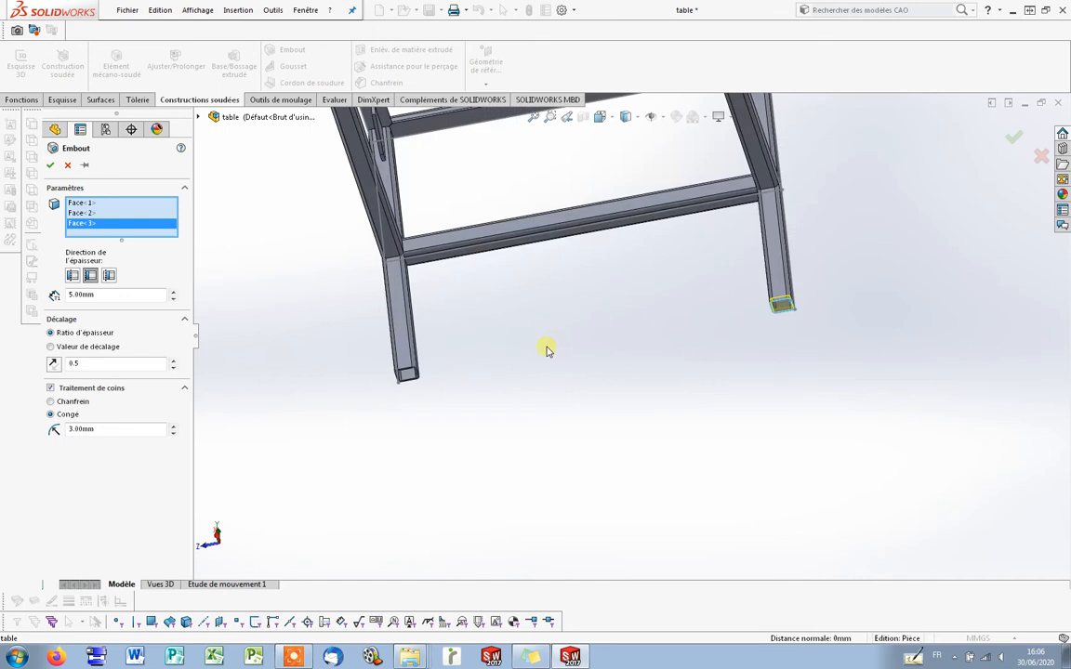
pyautogui.scroll(-8, 399, 375)
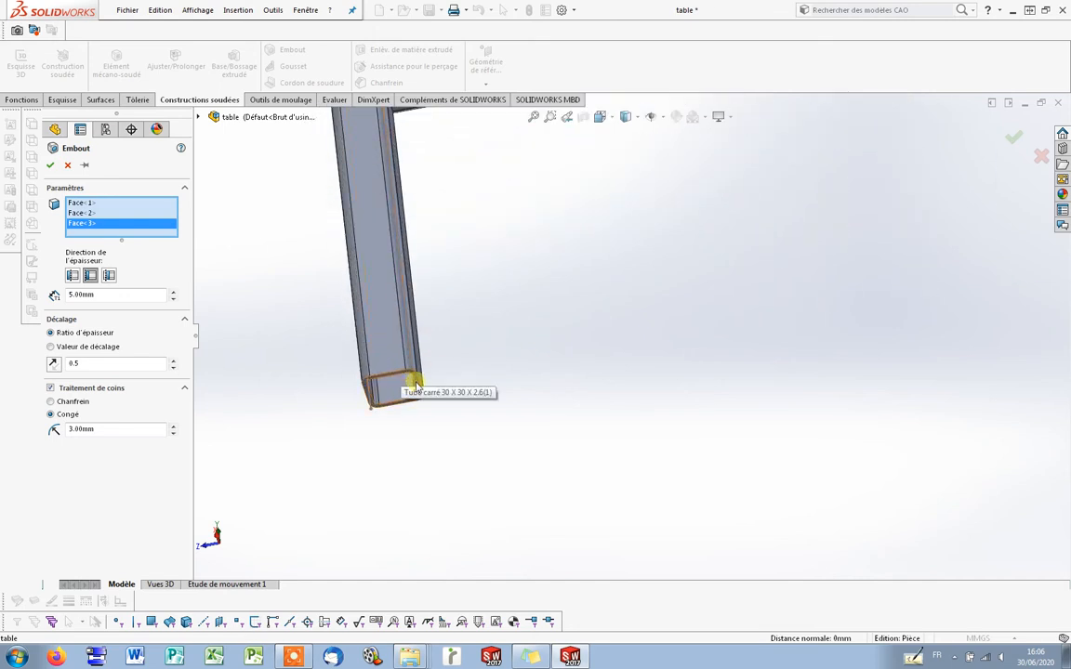
pyautogui.click(415, 384)
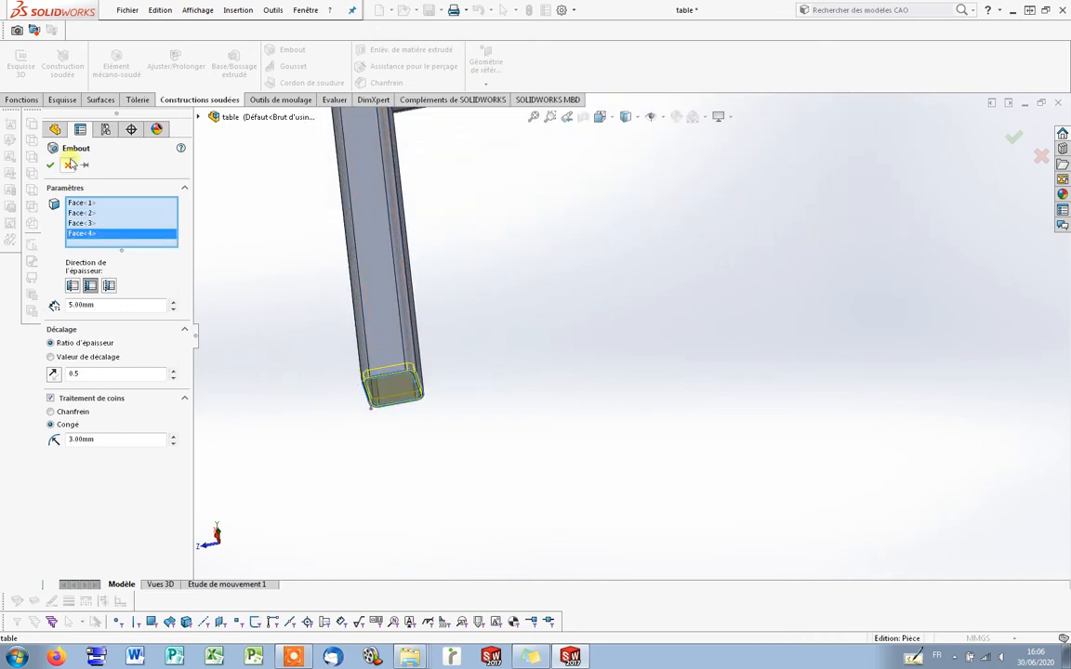
pyautogui.rightClick(542, 567)
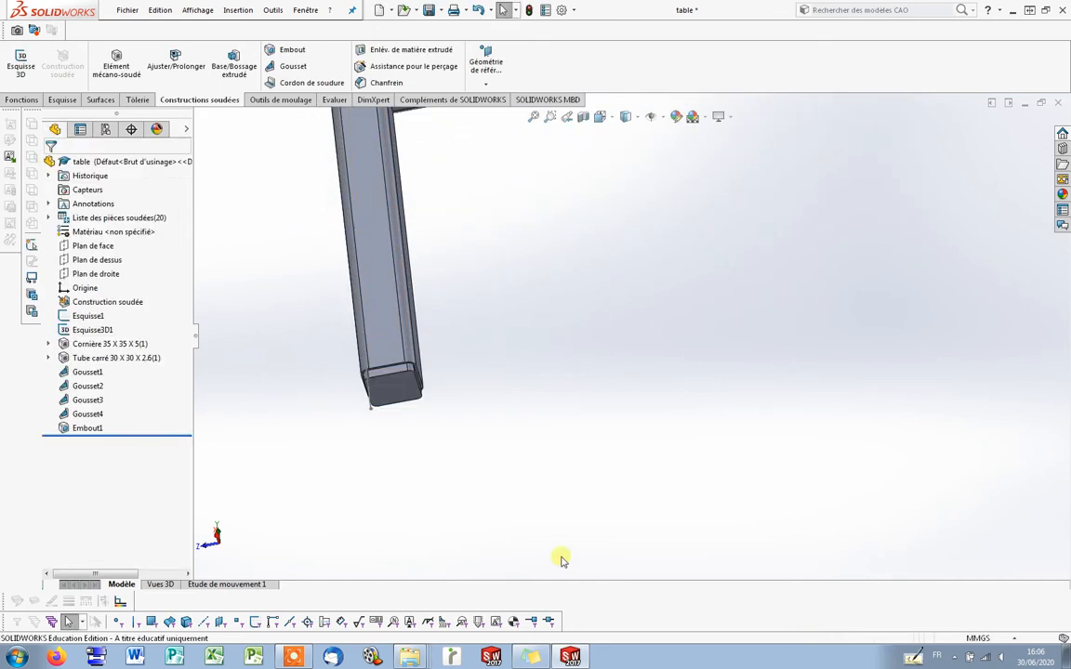
# Start a 3 mm weld bead between a corner gusset's side face and the adjoining inner face of the leg.
pyautogui.scroll(3, 641, 344)
pyautogui.scroll(-5, 565, 352)
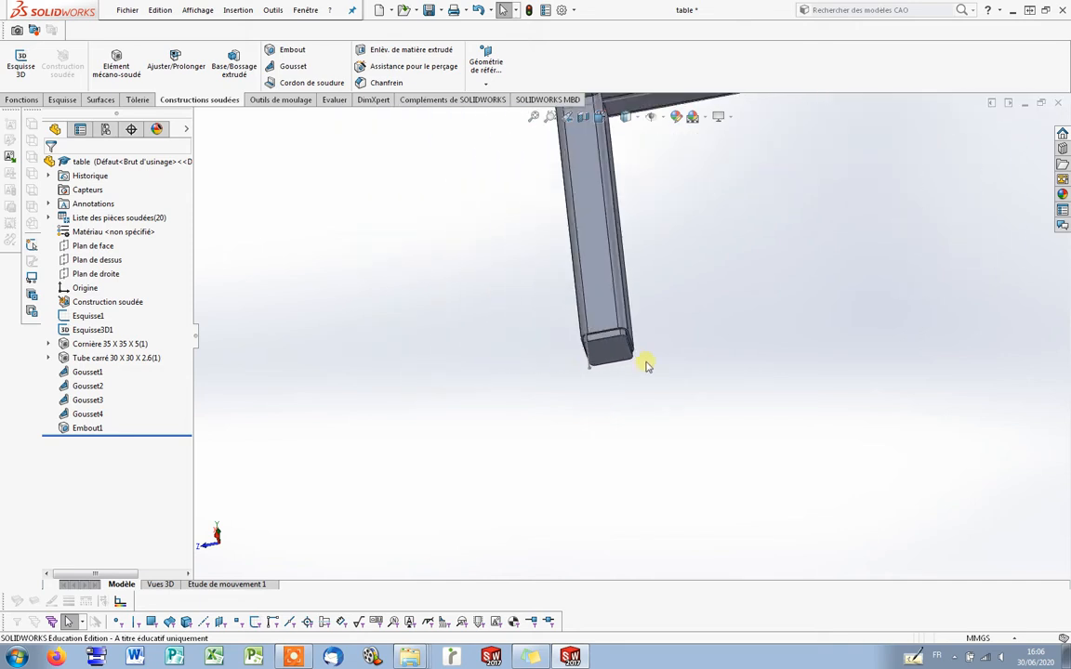
pyautogui.scroll(-1, 596, 339)
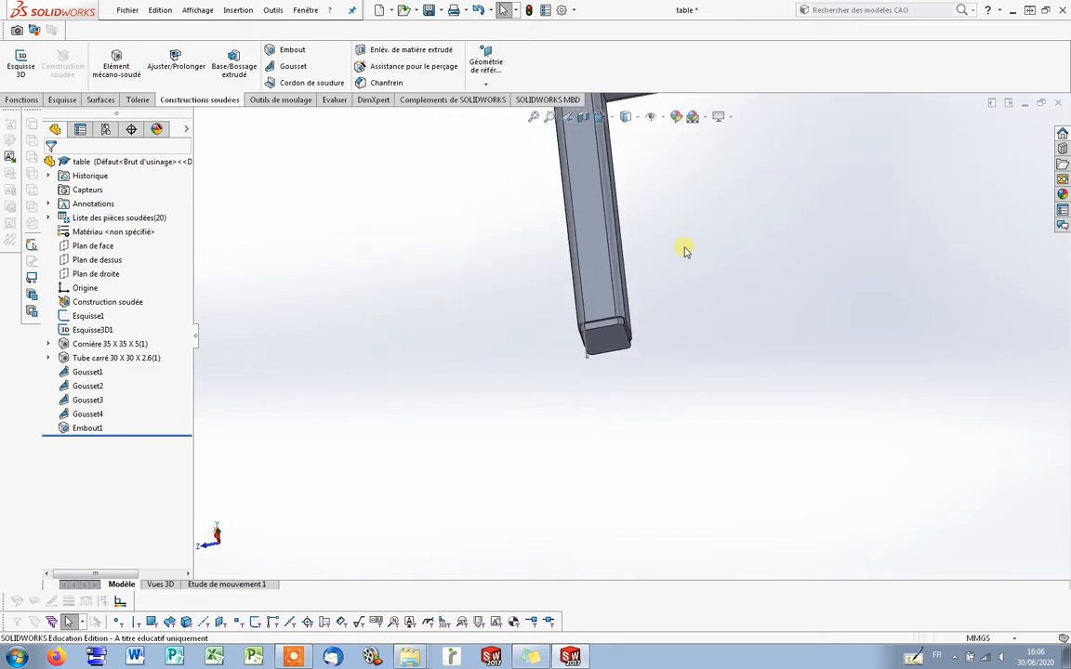
pyautogui.scroll(4, 707, 260)
pyautogui.moveTo(777, 280); pyautogui.dragTo(839, 379, button='middle')
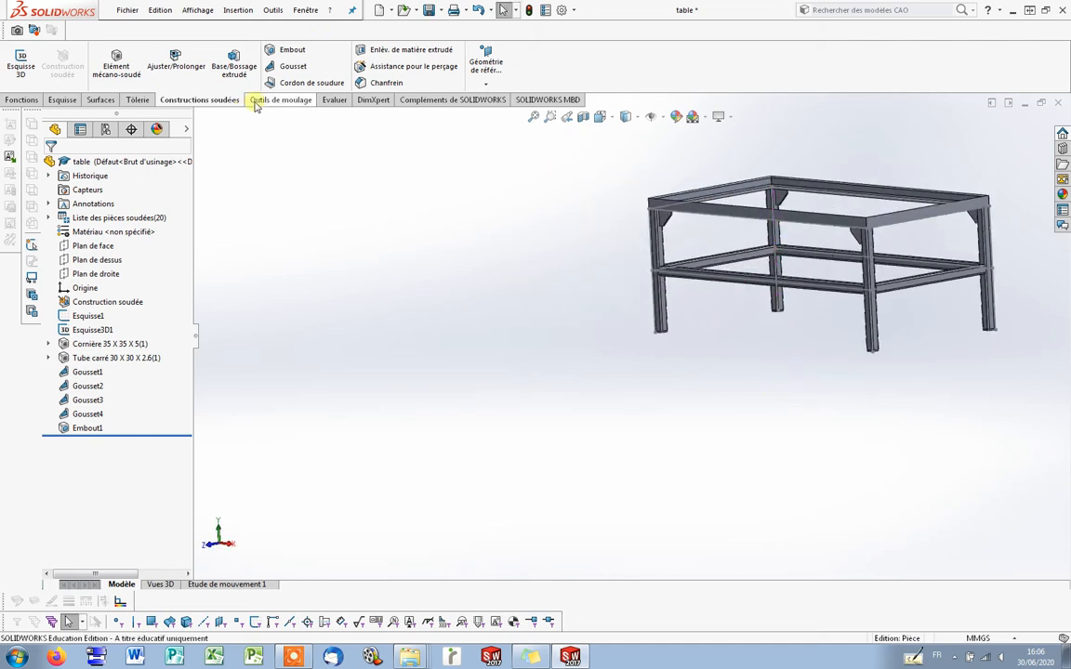
pyautogui.click(310, 84)
pyautogui.scroll(-8, 715, 171)
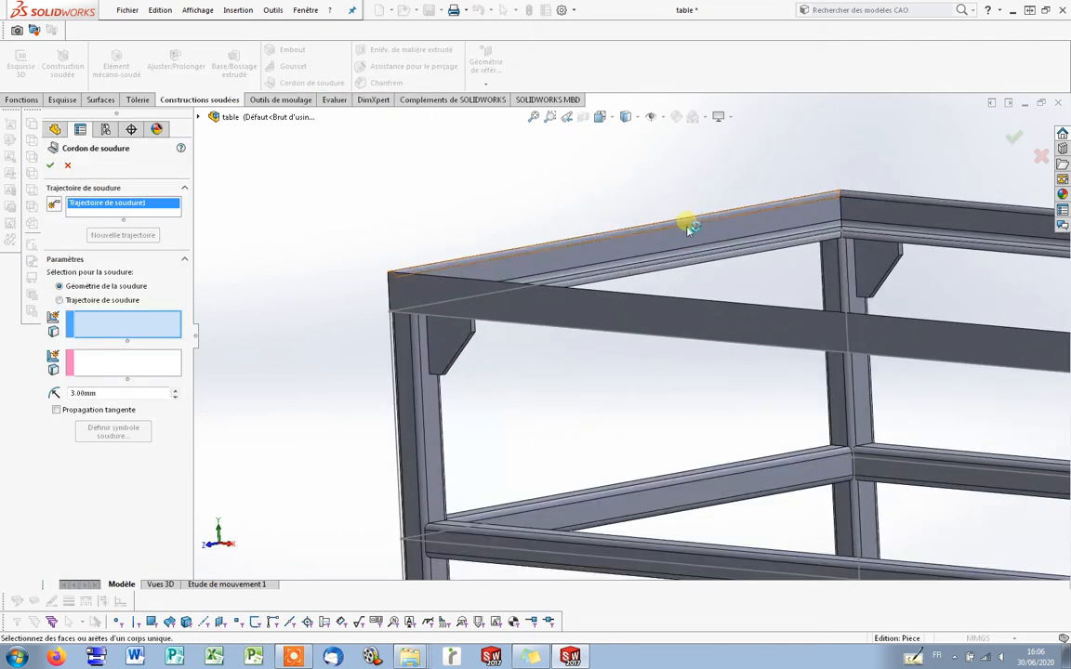
pyautogui.scroll(5, 690, 228)
pyautogui.scroll(-5, 721, 235)
pyautogui.scroll(-4, 446, 372)
pyautogui.scroll(4, 382, 432)
pyautogui.moveTo(382, 432); pyautogui.dragTo(403, 360, button='middle')
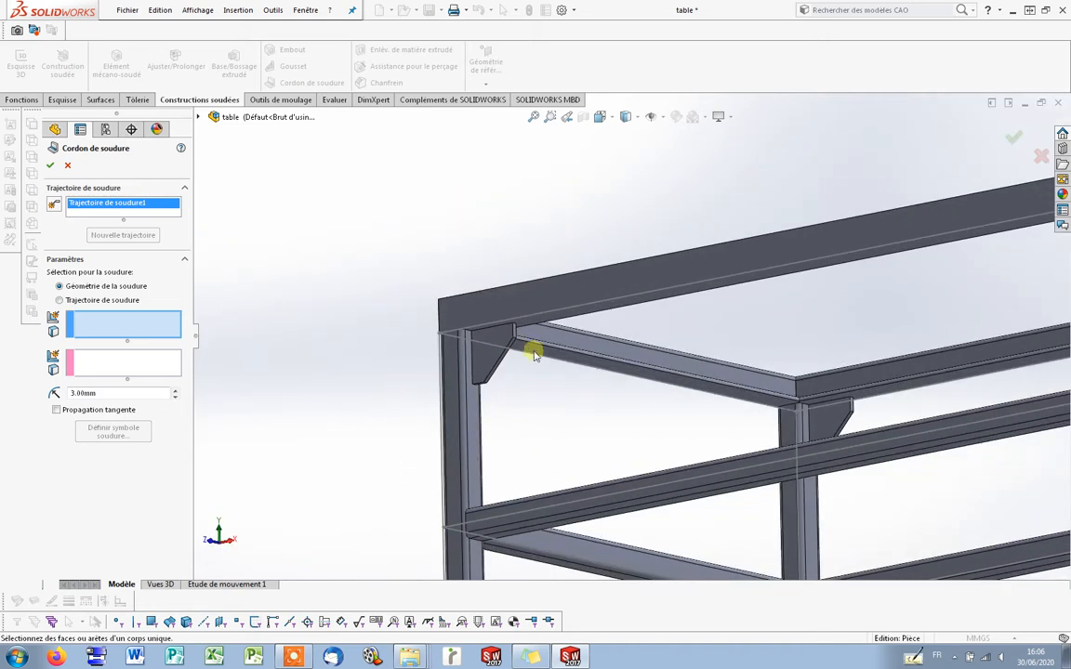
pyautogui.scroll(-4, 509, 359)
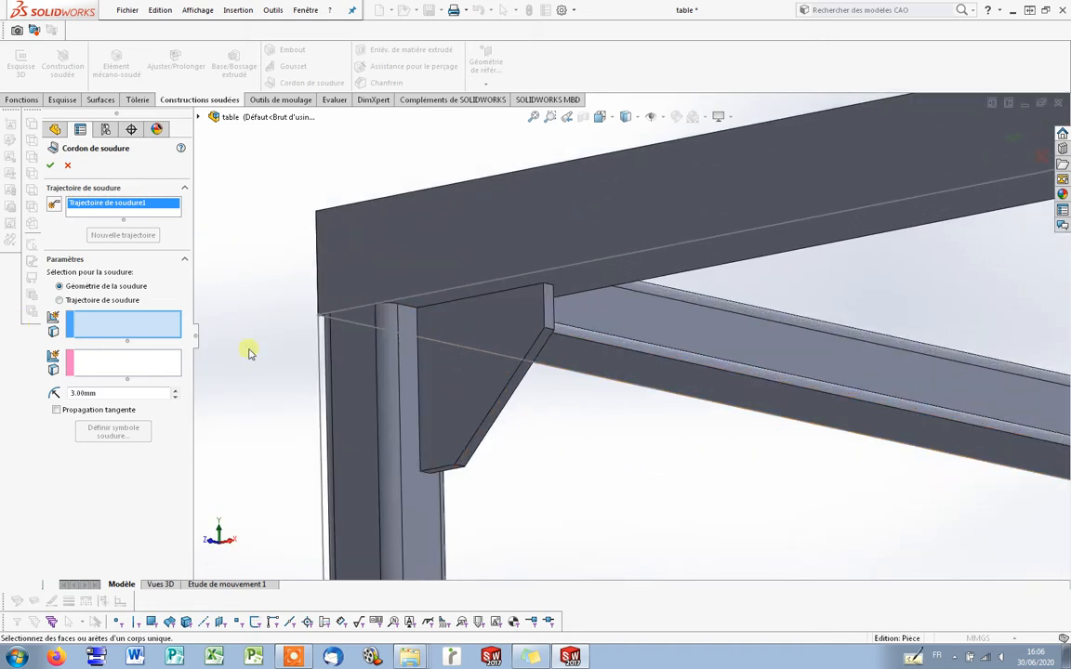
pyautogui.click(473, 369)
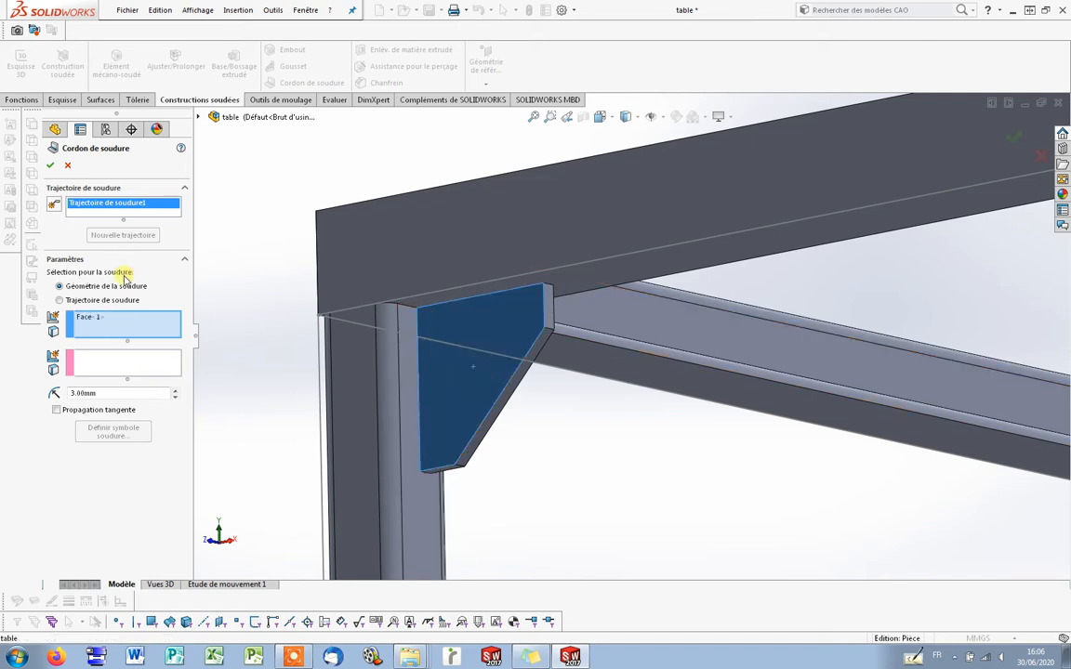
pyautogui.click(411, 373)
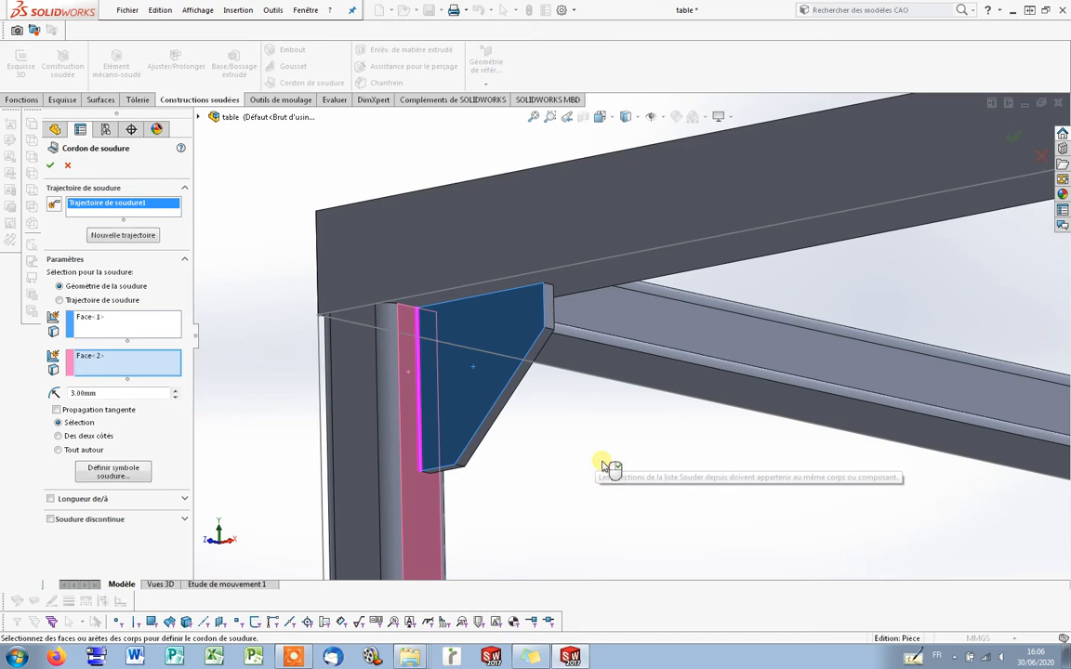
# Add the top rail's underside as a second weld-to face and check the weld path from the gusset's other side.
pyautogui.scroll(-2, 427, 435)
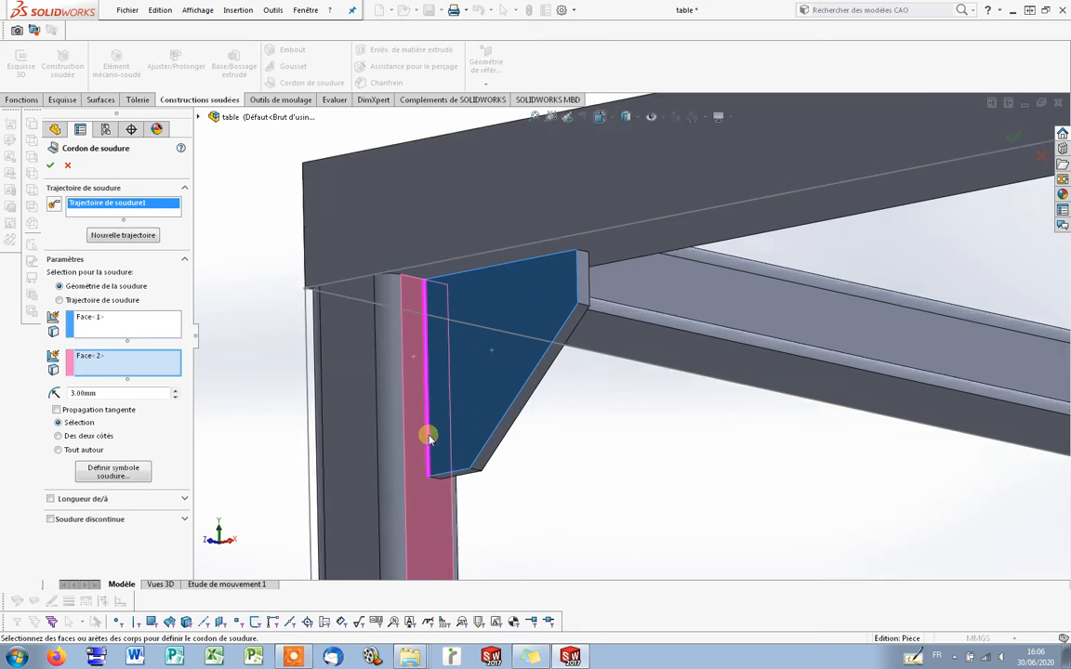
pyautogui.click(454, 266)
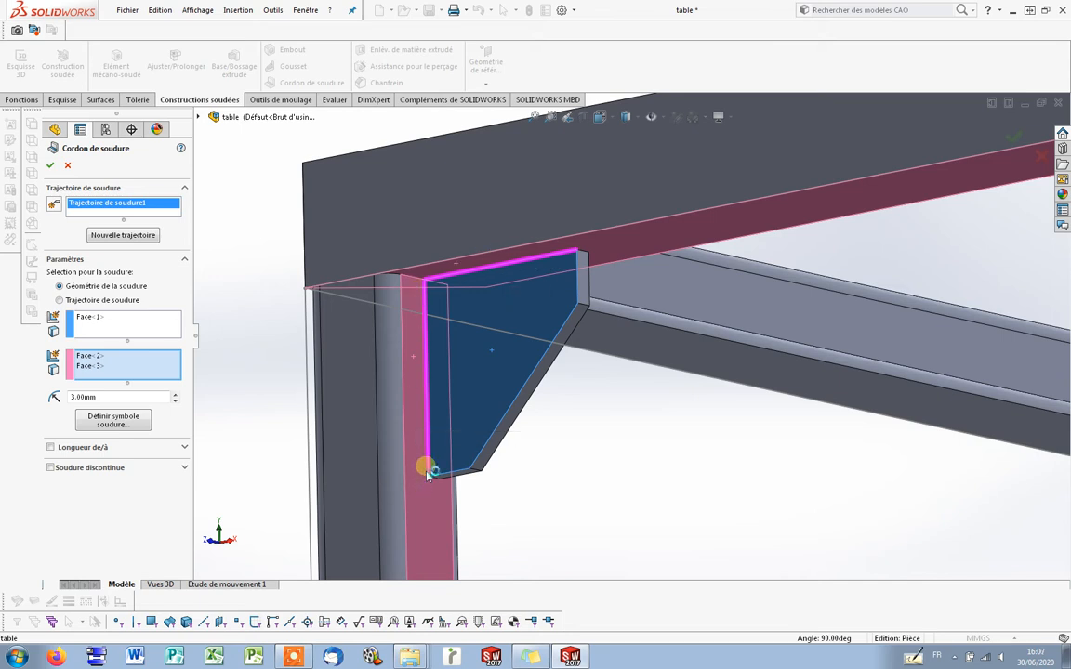
pyautogui.scroll(3, 566, 430)
pyautogui.moveTo(580, 426); pyautogui.dragTo(536, 354, button='middle')
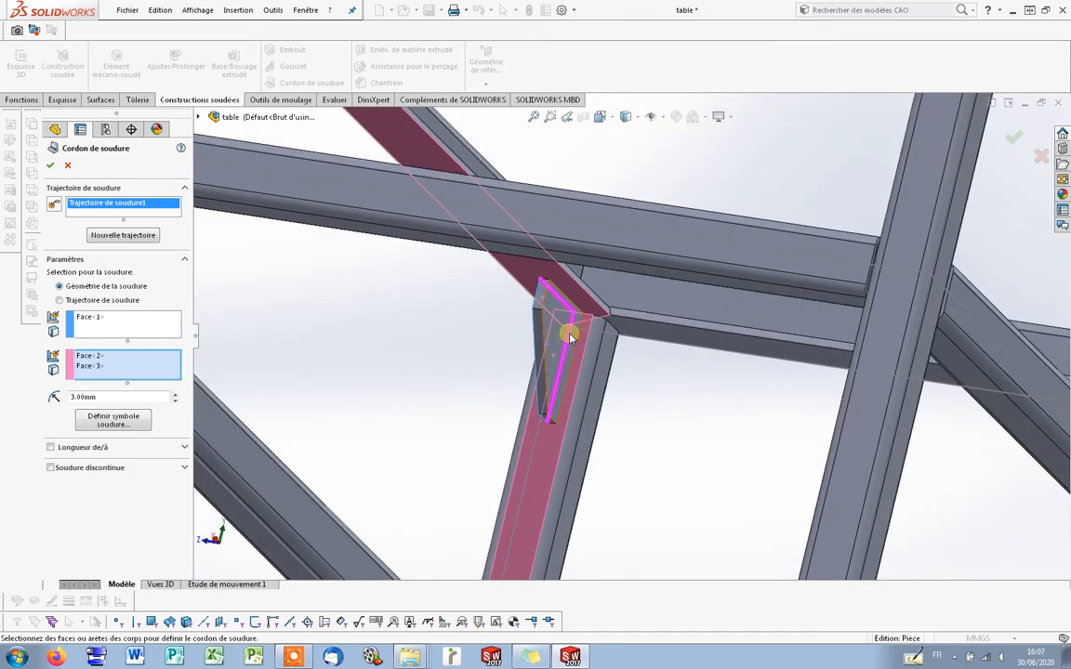
pyautogui.click(566, 329)
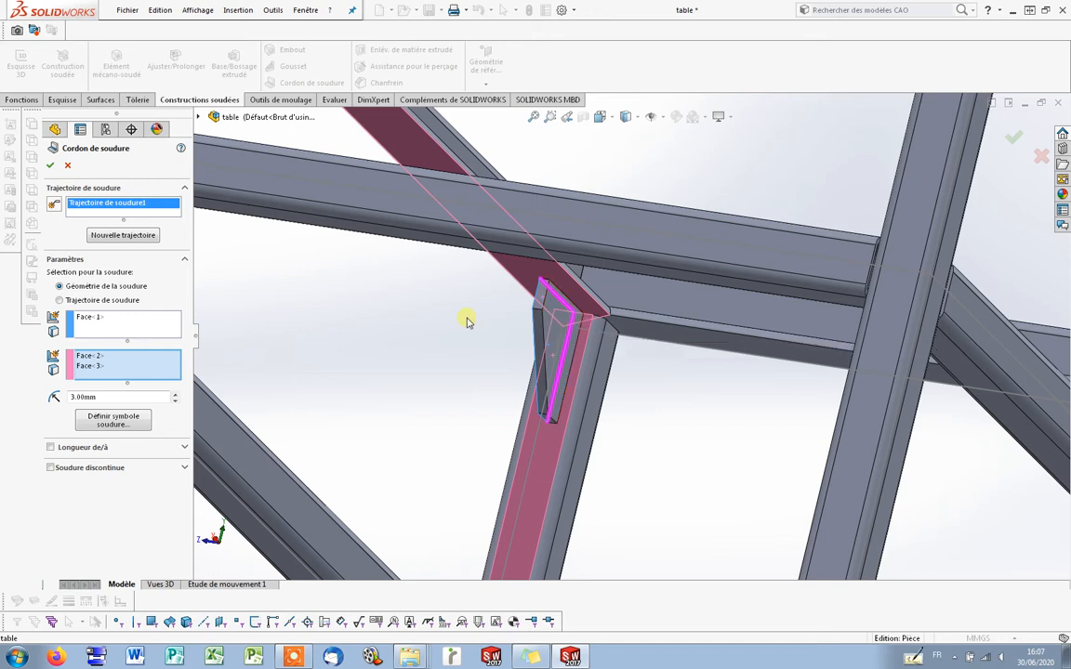
# Accept the ISO weld symbol with size 3, process 135 and no contour, and create the gusset's weld bead.
pyautogui.moveTo(297, 377); pyautogui.dragTo(289, 411, button='middle')
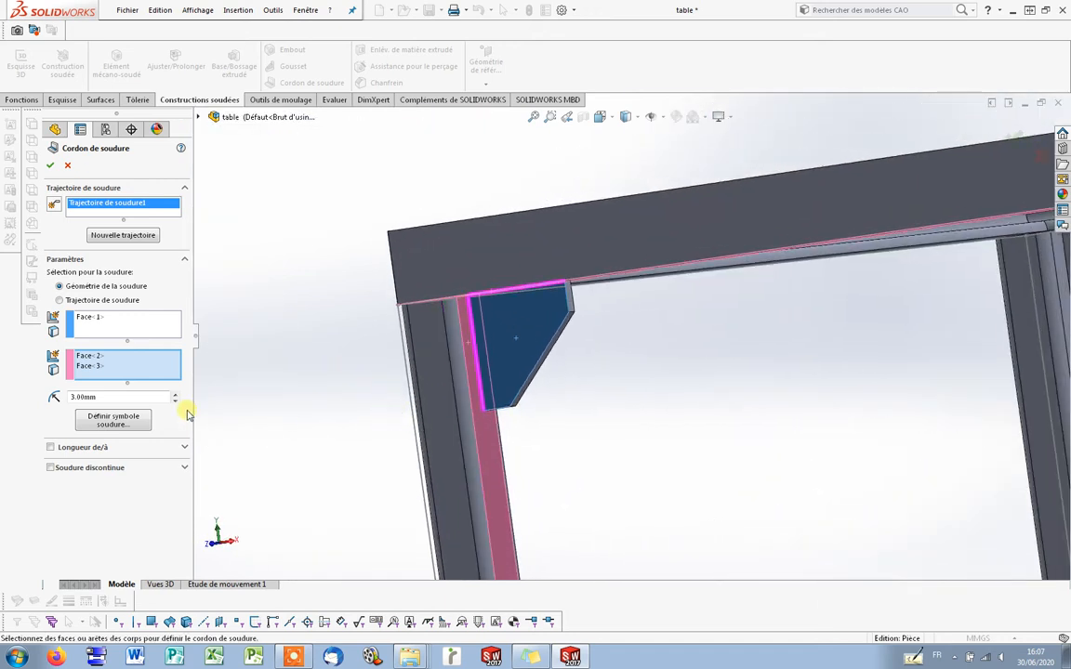
pyautogui.scroll(-6, 521, 326)
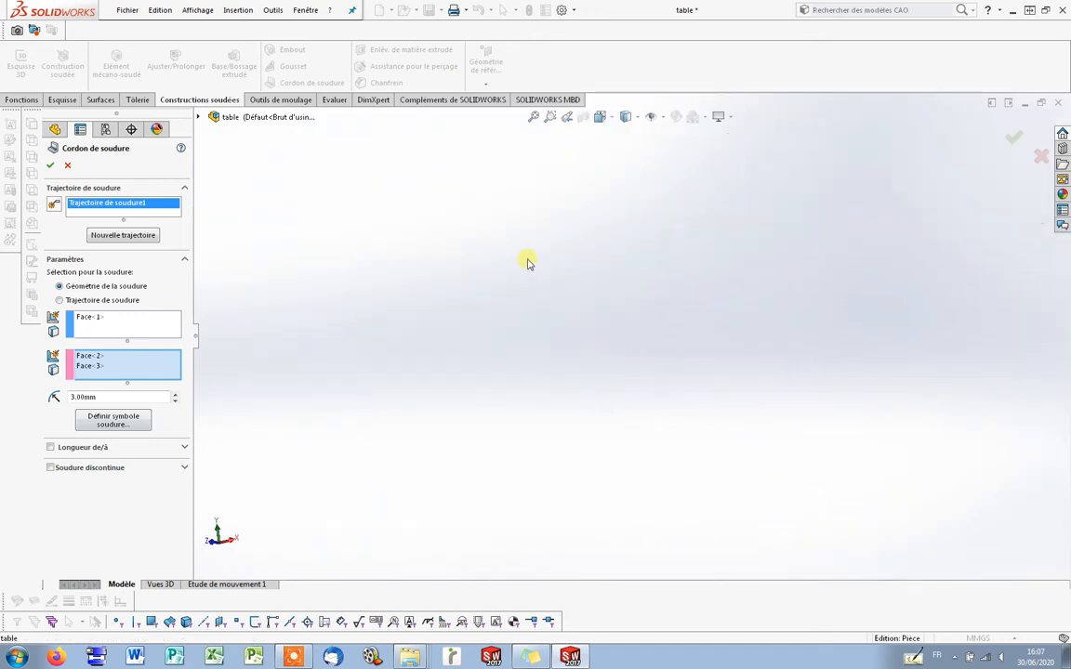
pyautogui.click(532, 117)
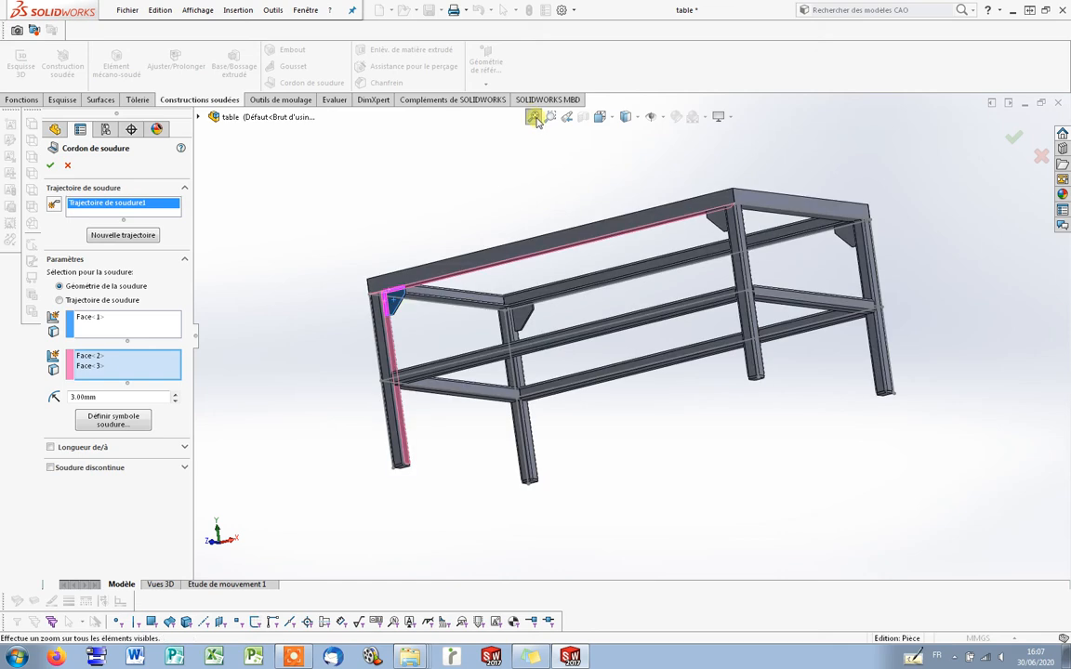
pyautogui.scroll(-5, 418, 290)
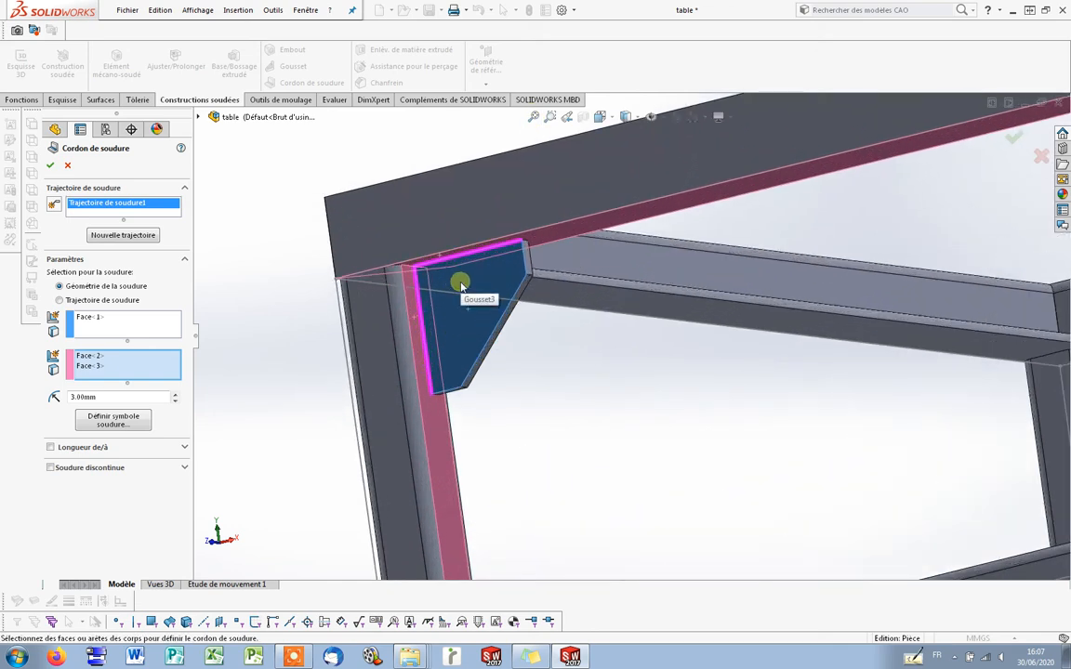
pyautogui.click(111, 423)
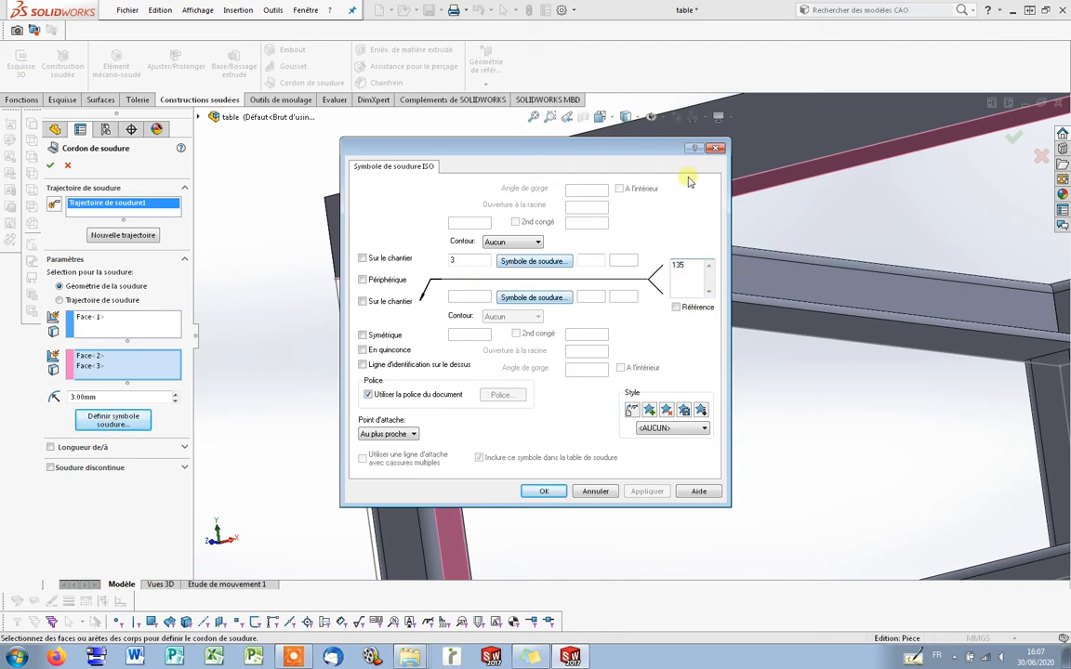
pyautogui.click(518, 244)
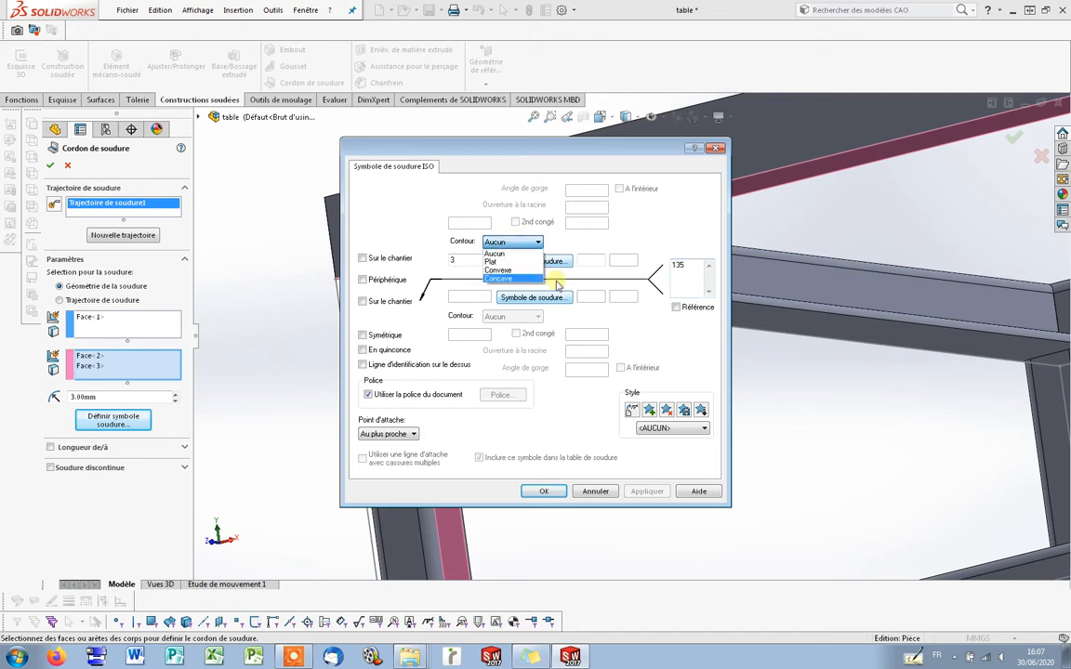
pyautogui.click(512, 243)
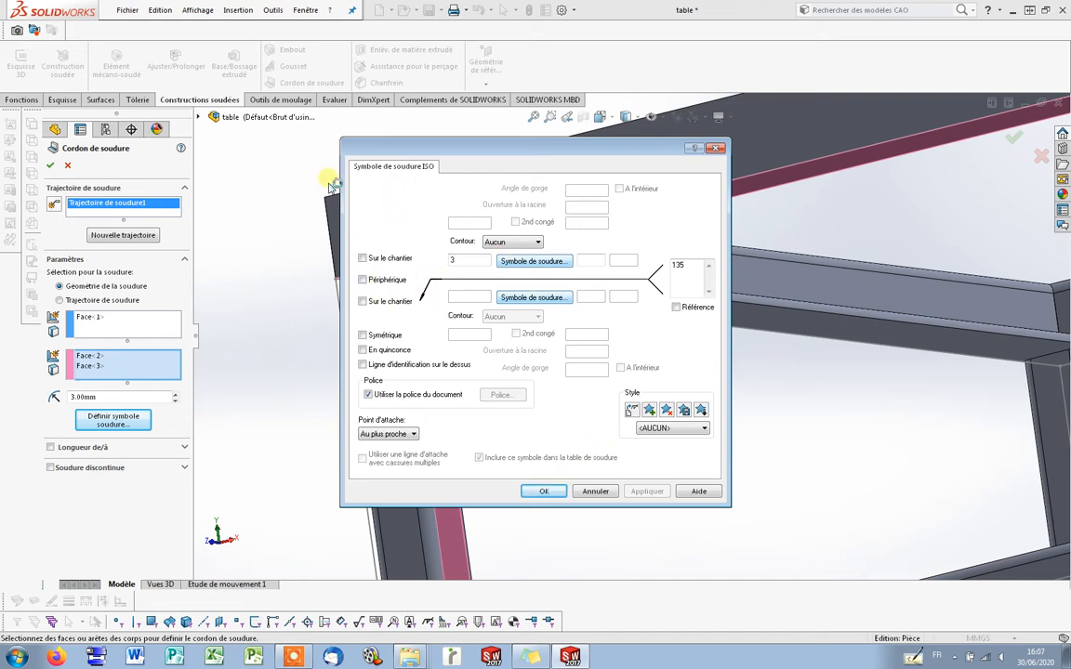
pyautogui.click(548, 492)
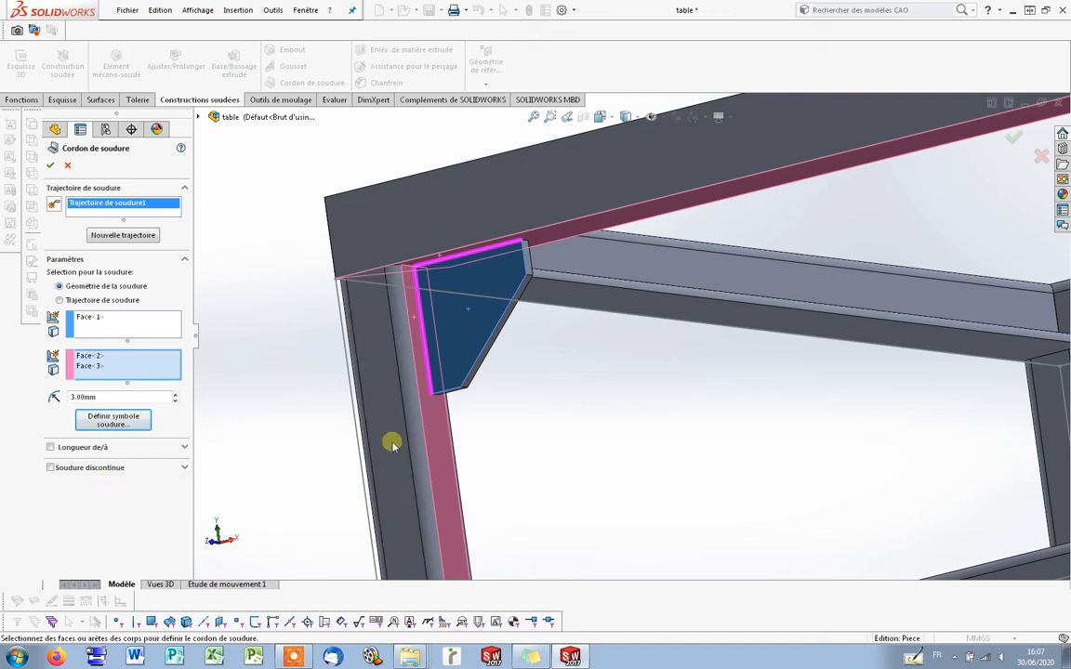
pyautogui.click(51, 166)
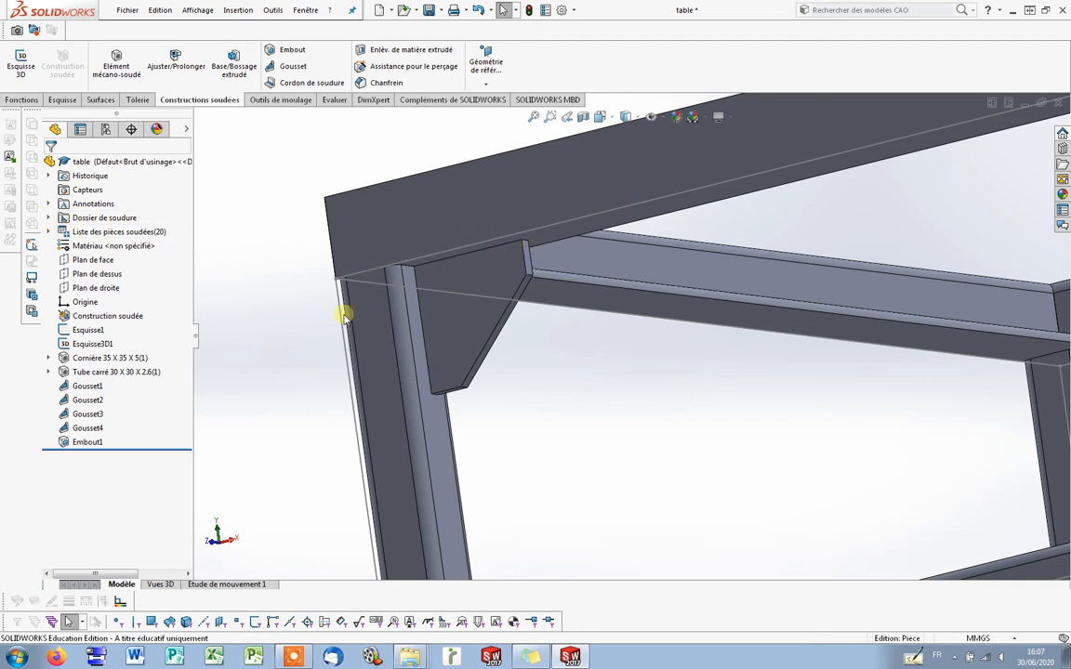
# Show the weld representations for the weld folder and inspect the bead along the gusset's leg and rail edges.
pyautogui.rightClick(100, 218)
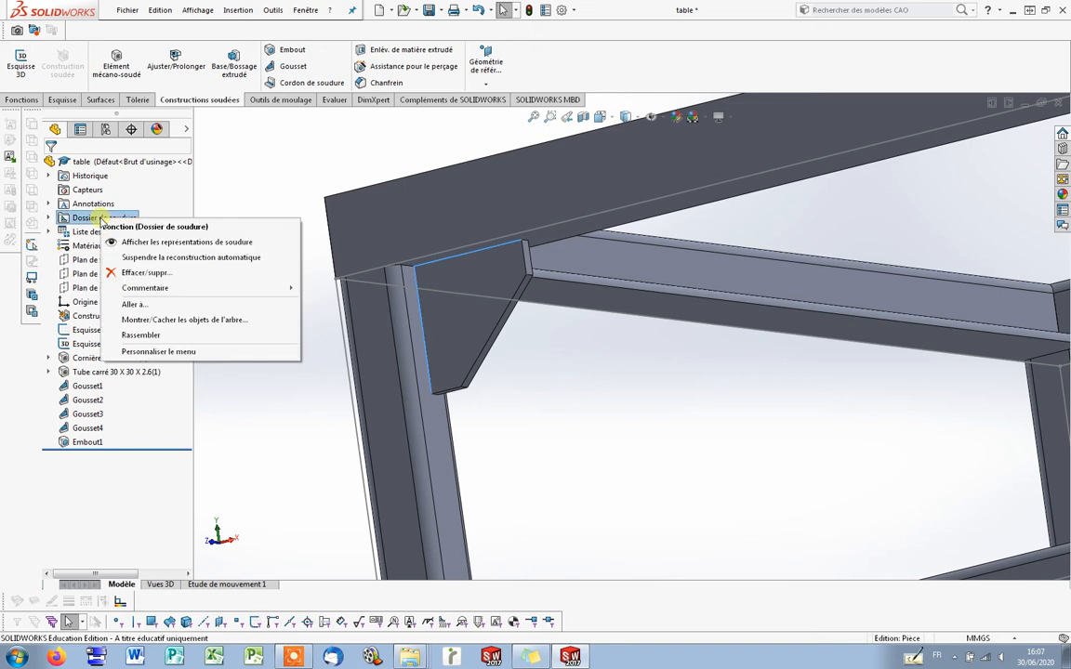
pyautogui.click(154, 241)
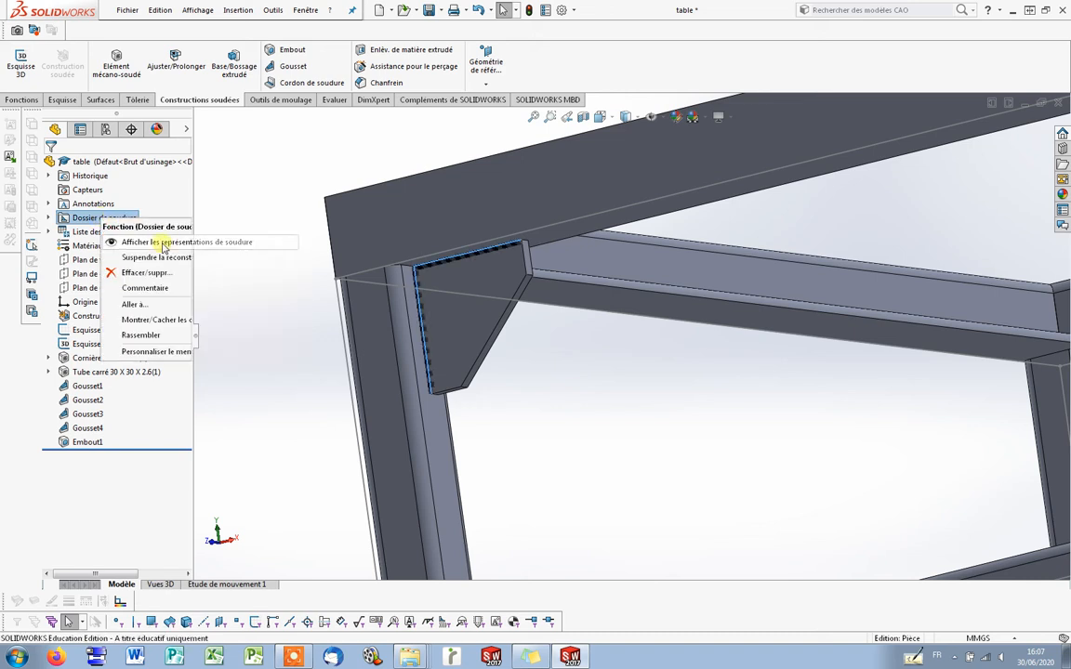
pyautogui.click(244, 346)
pyautogui.rightClick(76, 217)
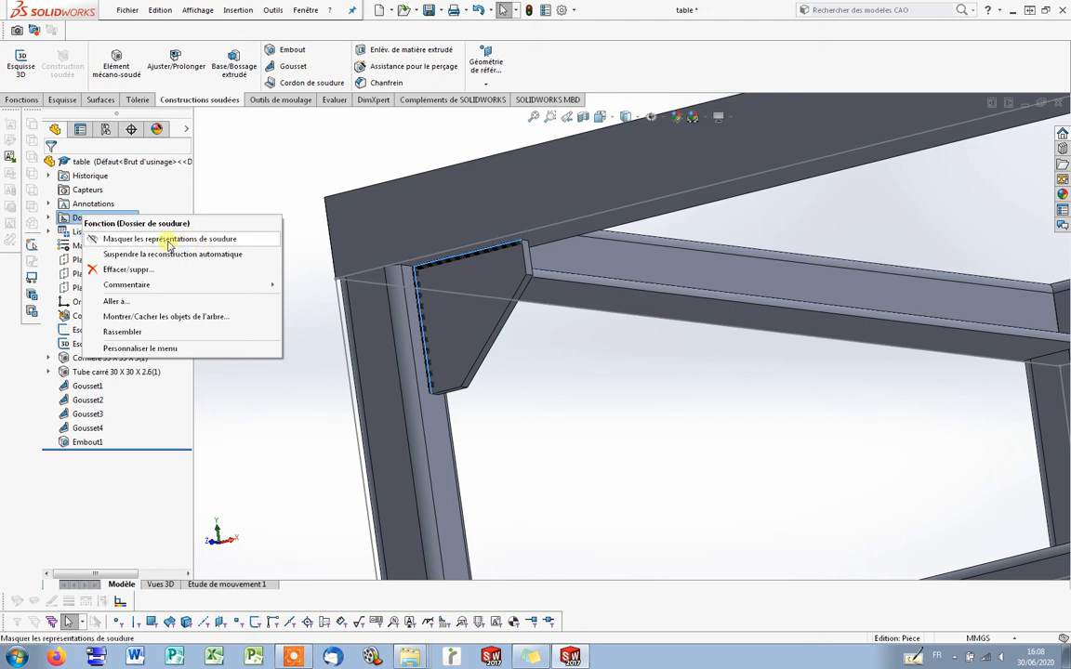
pyautogui.click(571, 443)
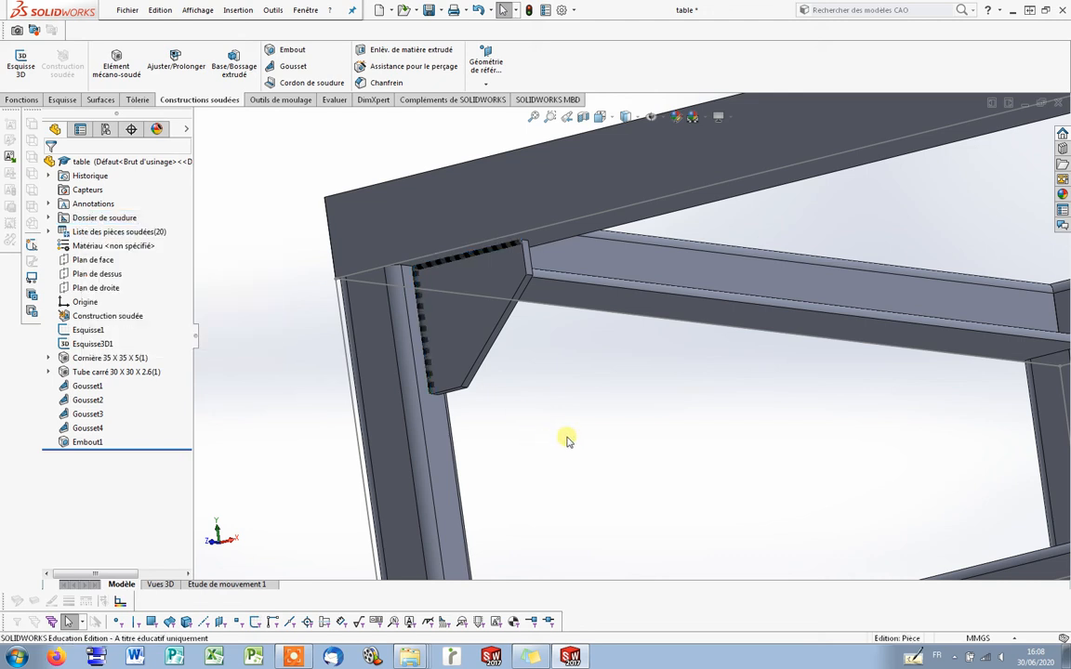
pyautogui.scroll(-3, 544, 309)
pyautogui.scroll(5, 381, 316)
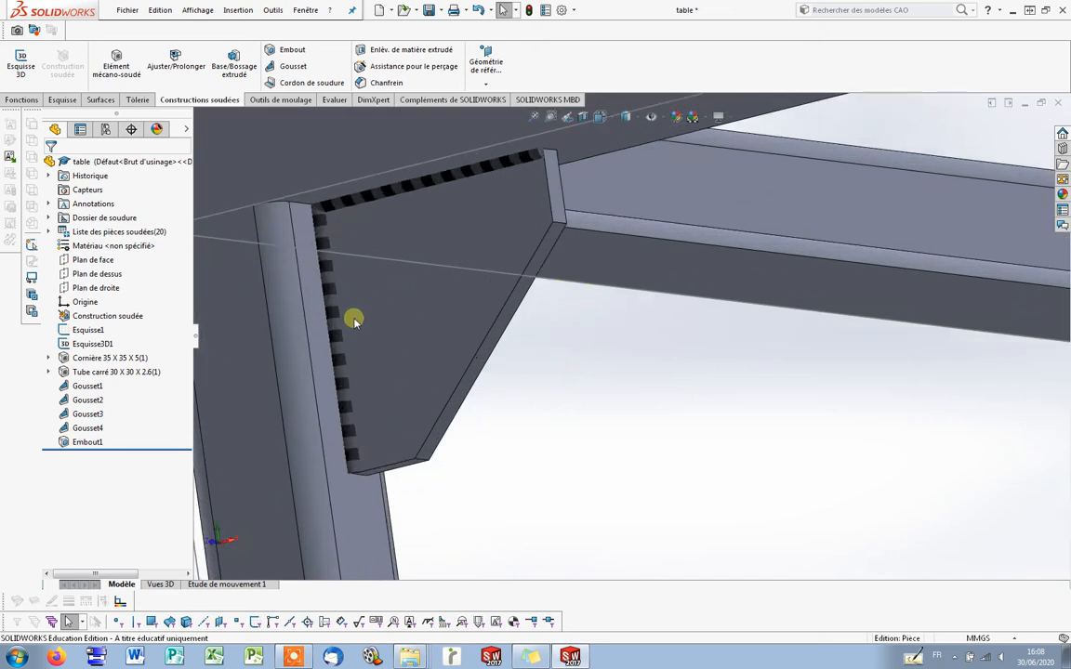
pyautogui.moveTo(657, 414); pyautogui.dragTo(748, 432, button='middle')
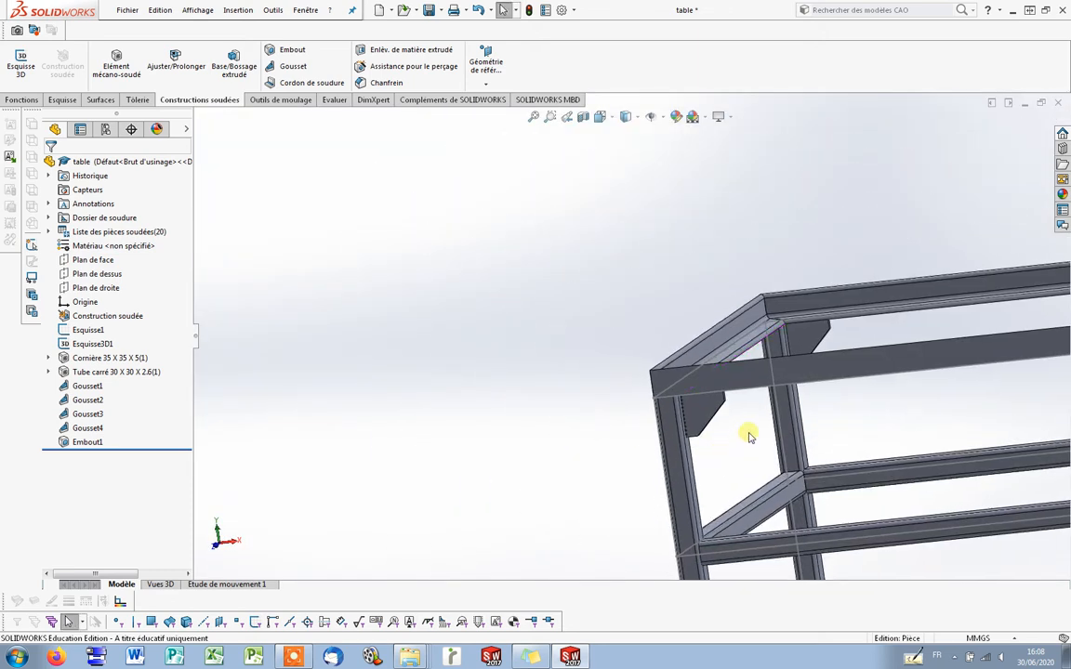
pyautogui.scroll(-6, 748, 418)
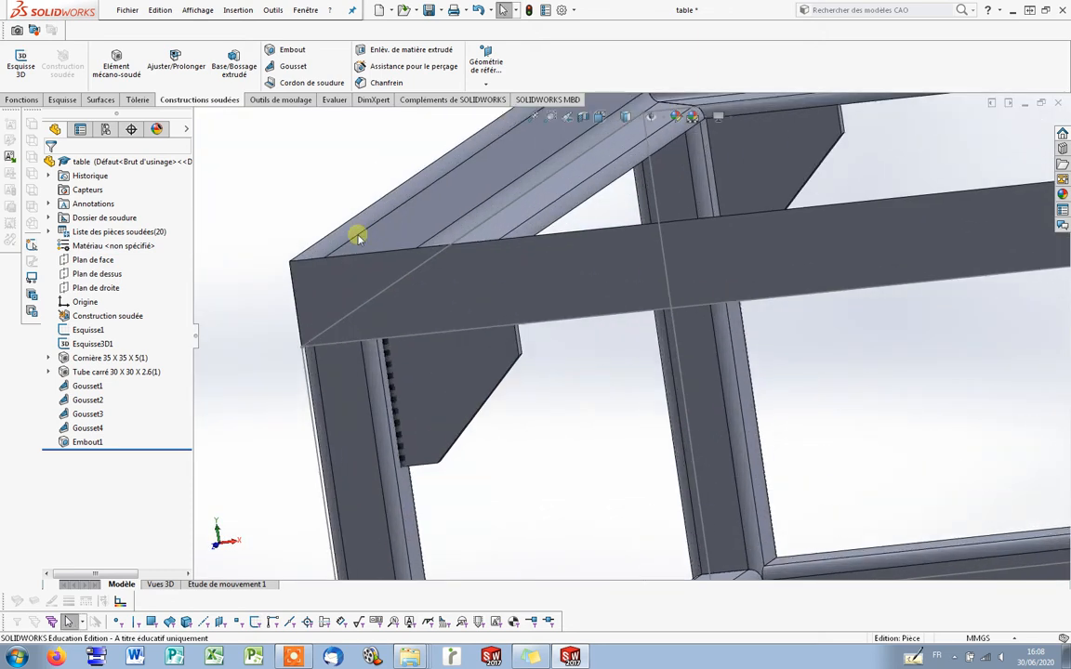
# Set the 3 mm fillet weld's properties to material "acier" and welding process 135.
pyautogui.rightClick(102, 231)
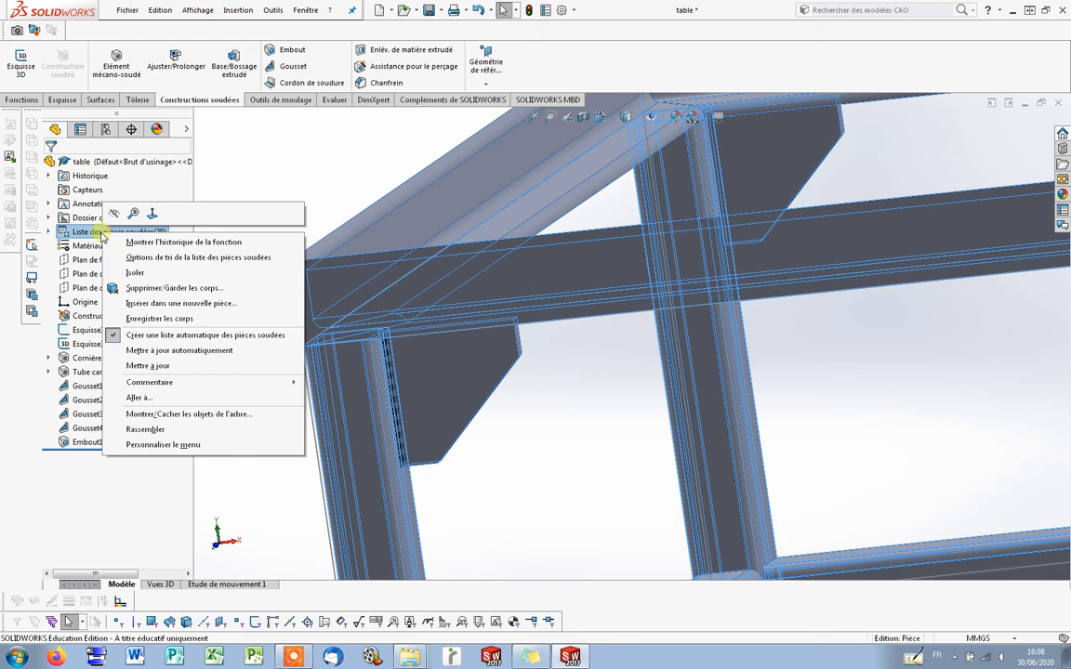
pyautogui.click(48, 217)
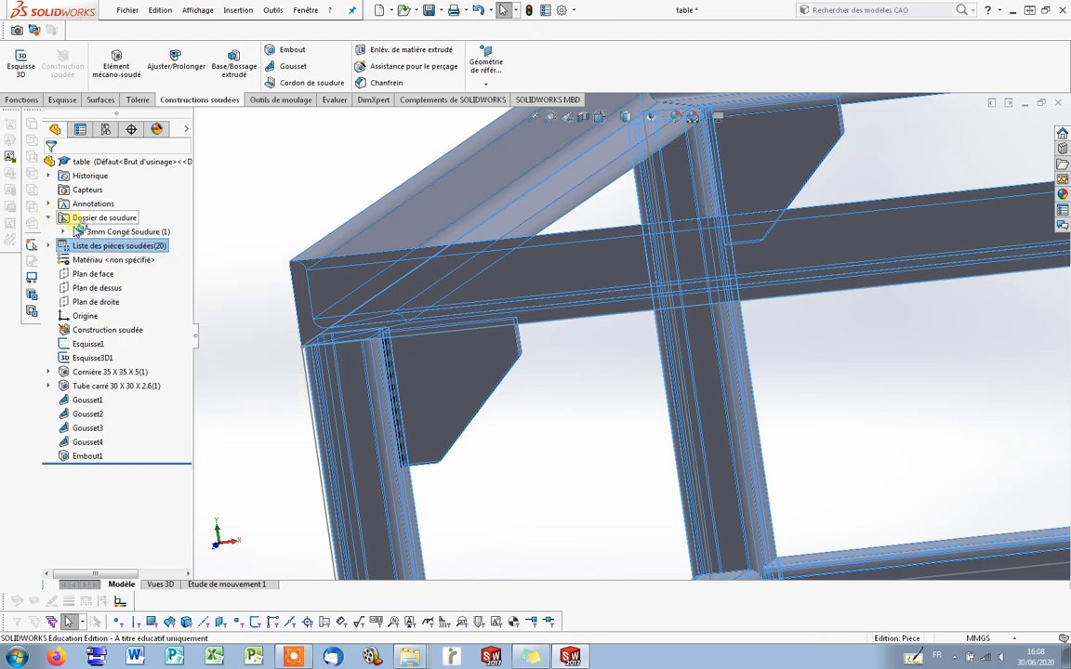
pyautogui.rightClick(93, 232)
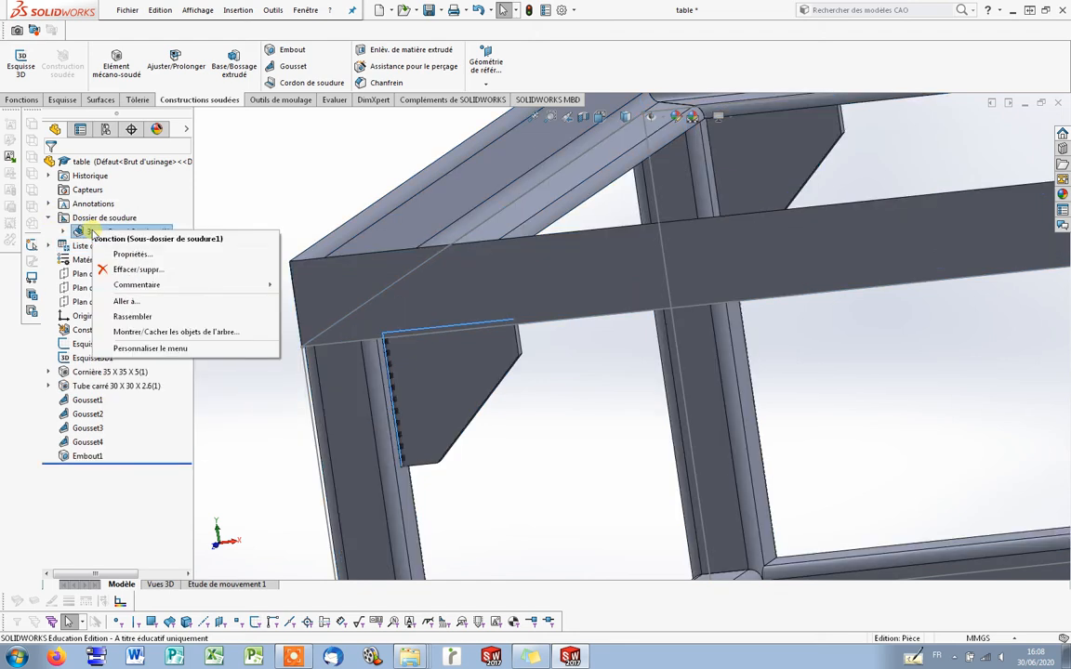
pyautogui.click(170, 255)
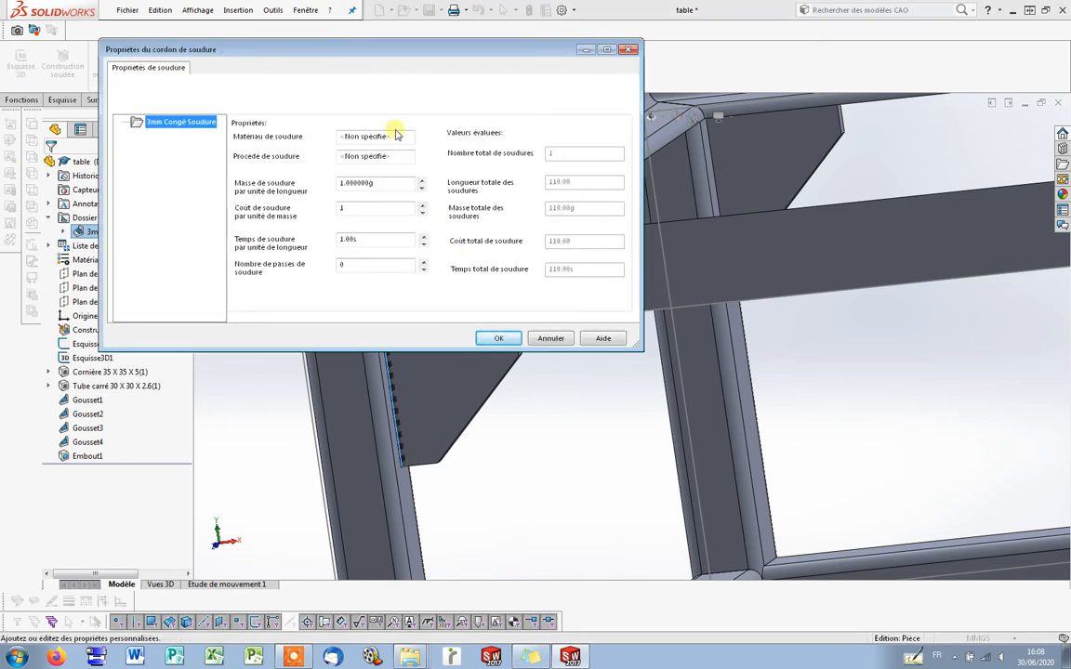
pyautogui.click(358, 137)
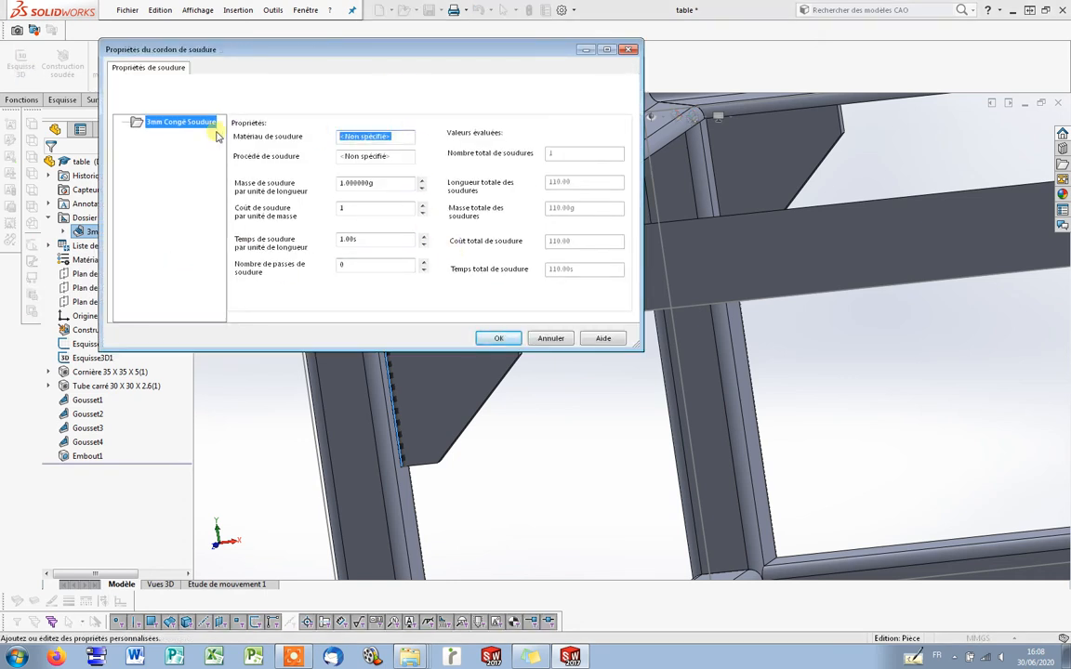
pyautogui.write('acier')
pyautogui.click(401, 158)
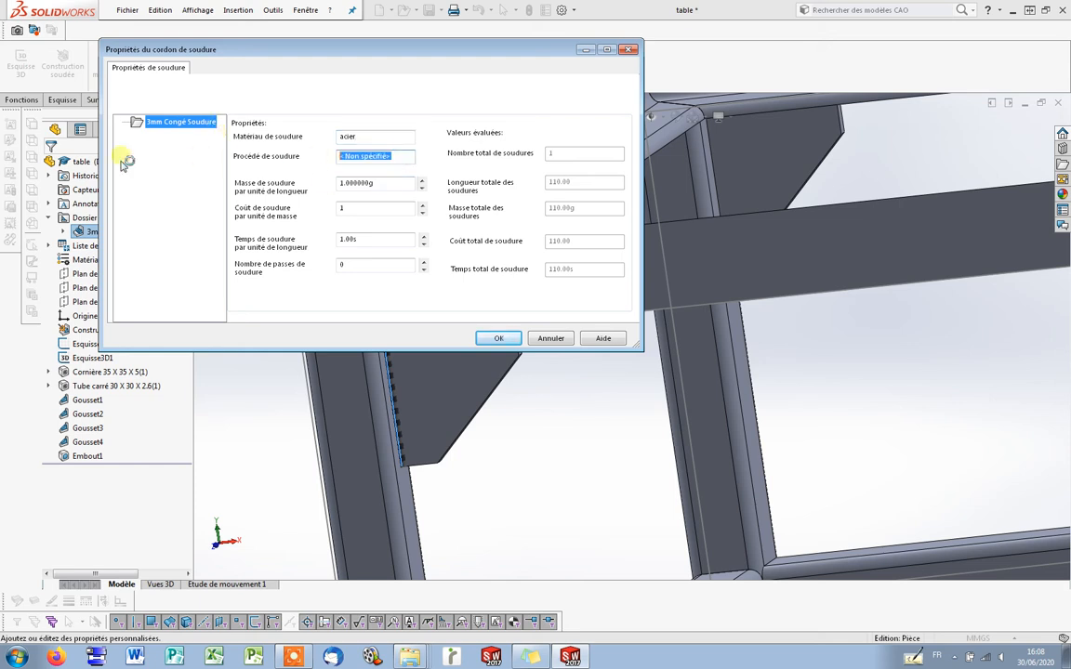
pyautogui.write('135')
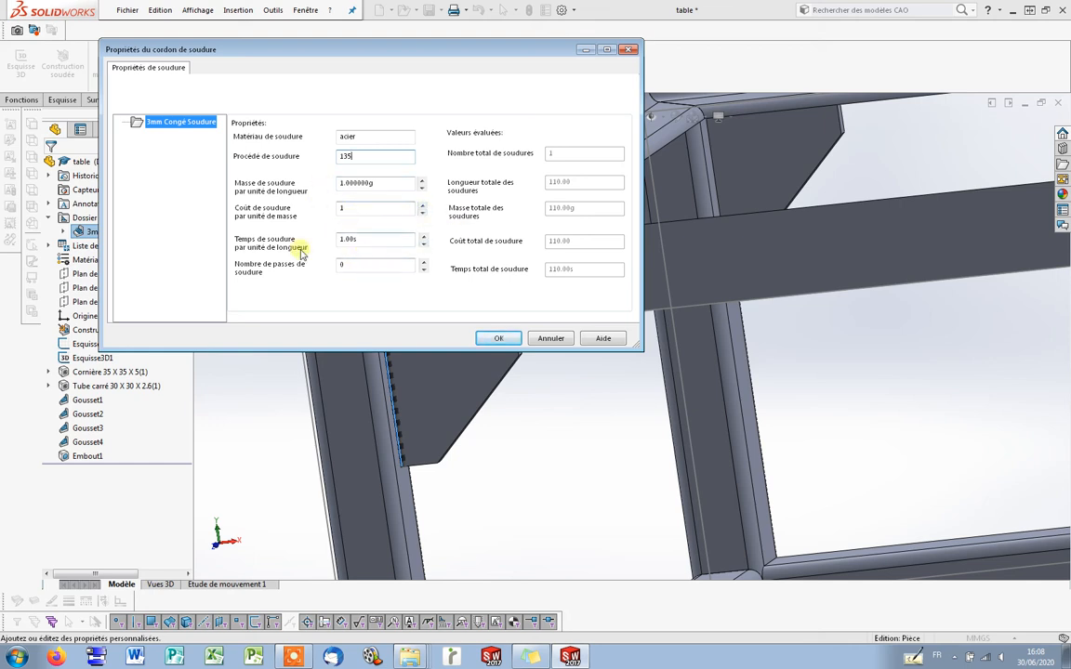
pyautogui.click(502, 340)
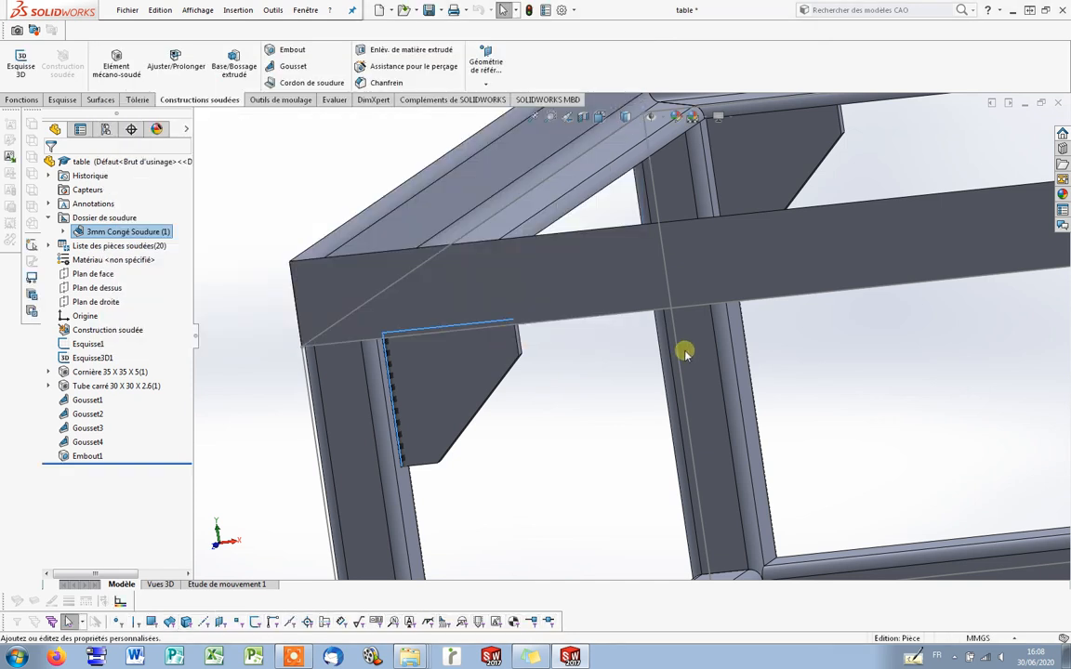
# Examine the complete table frame, including its corner gussets, weld bead and leg end caps.
pyautogui.moveTo(612, 488); pyautogui.dragTo(498, 347, button='middle')
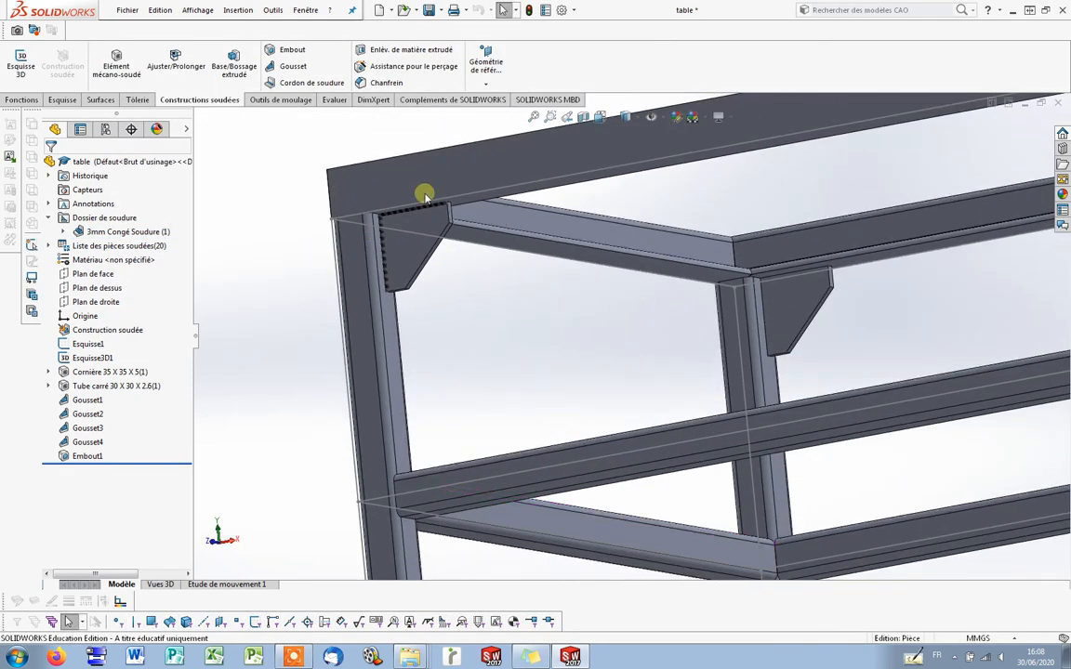
pyautogui.scroll(3, 543, 378)
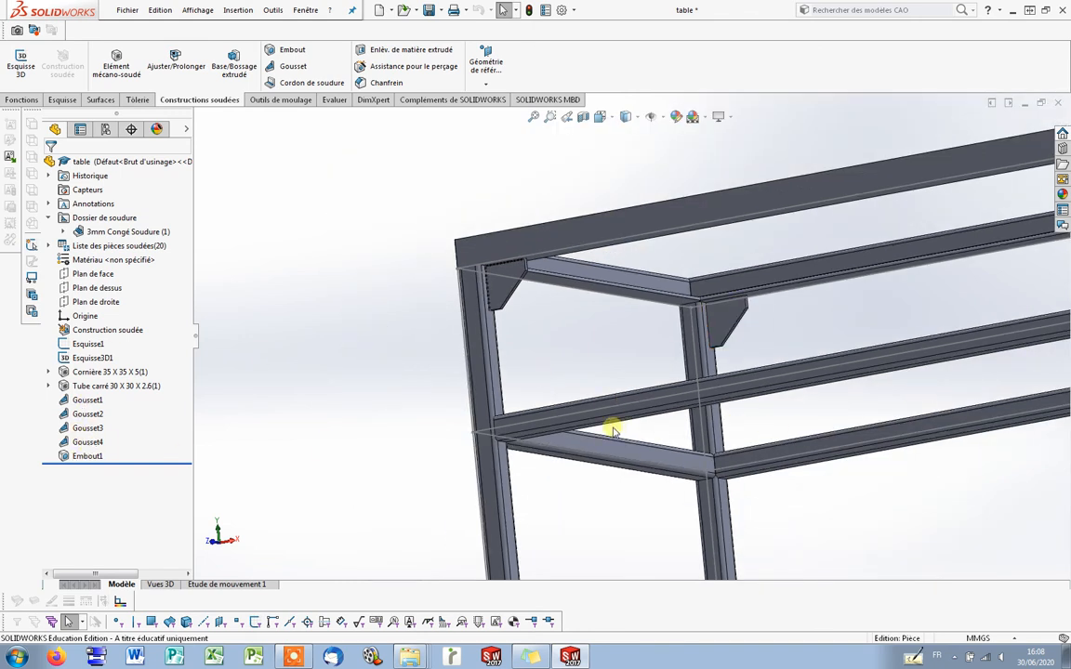
pyautogui.scroll(3, 786, 419)
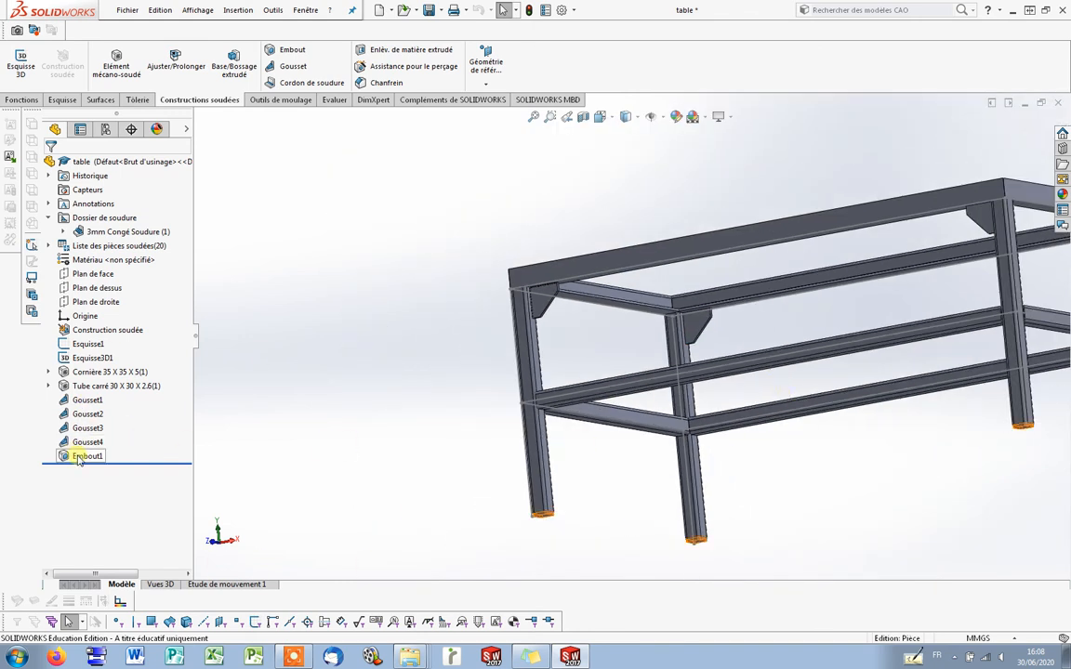
pyautogui.moveTo(751, 347); pyautogui.dragTo(891, 388, button='middle')
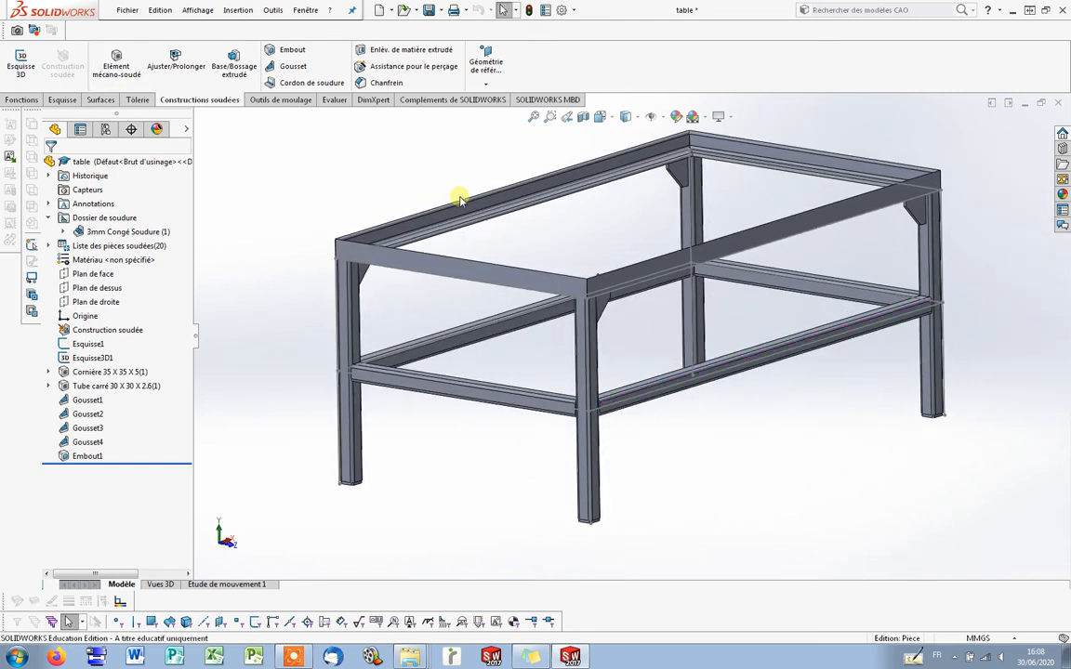
pyautogui.scroll(2, 413, 175)
pyautogui.scroll(-4, 522, 244)
pyautogui.scroll(3, 714, 339)
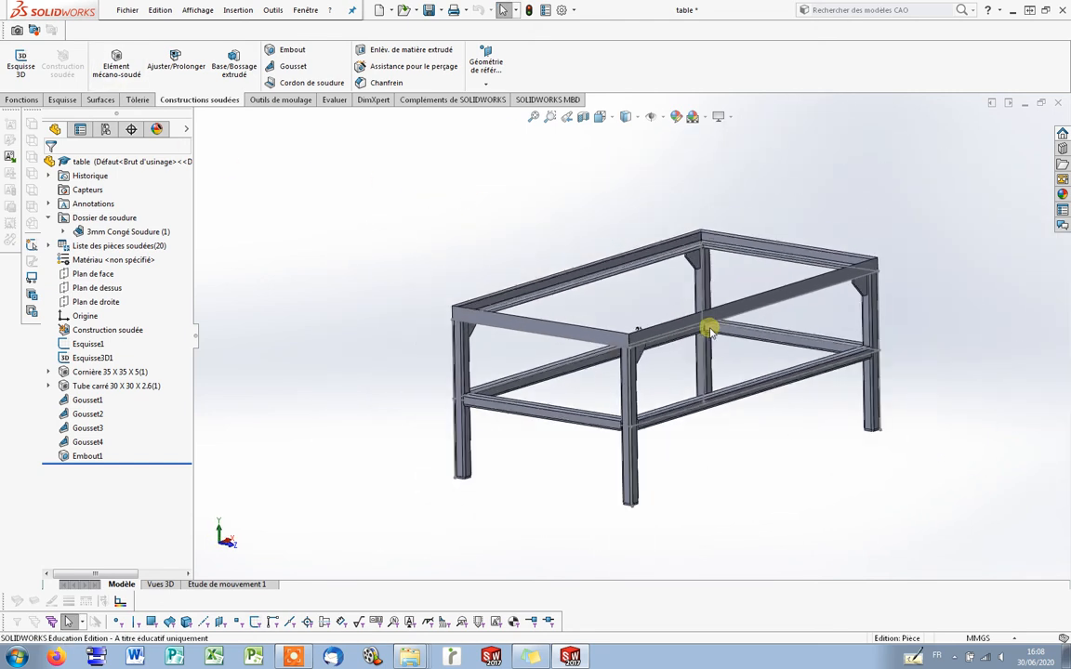
# Assign the material 1.0037 (S235JR) to the table frame and save the part.
pyautogui.click(428, 11)
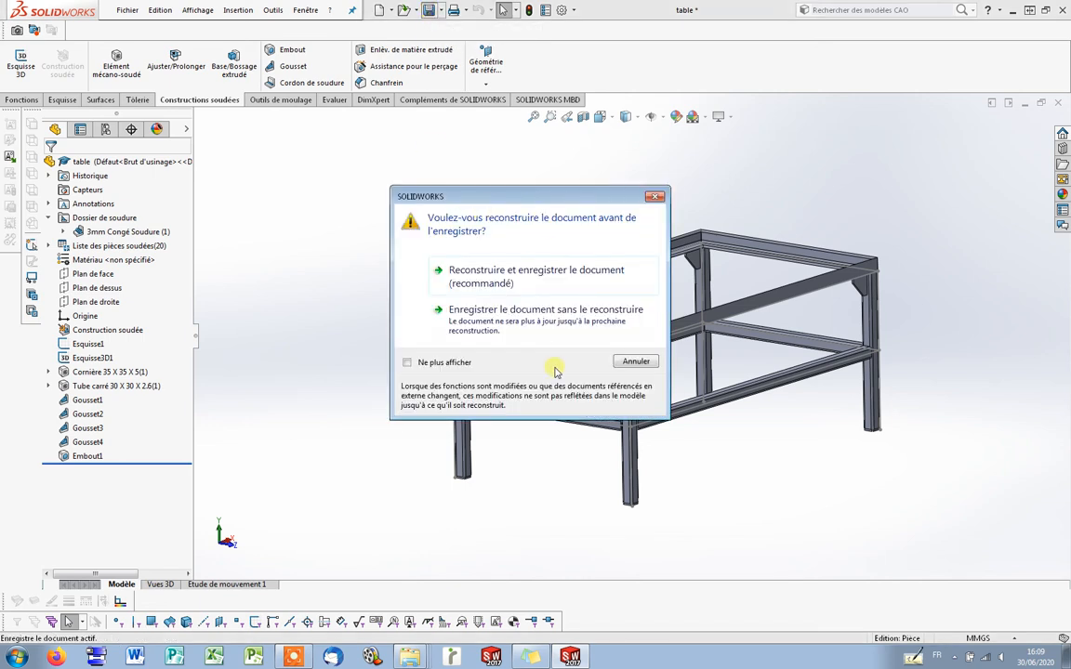
pyautogui.rightClick(113, 268)
pyautogui.click(182, 335)
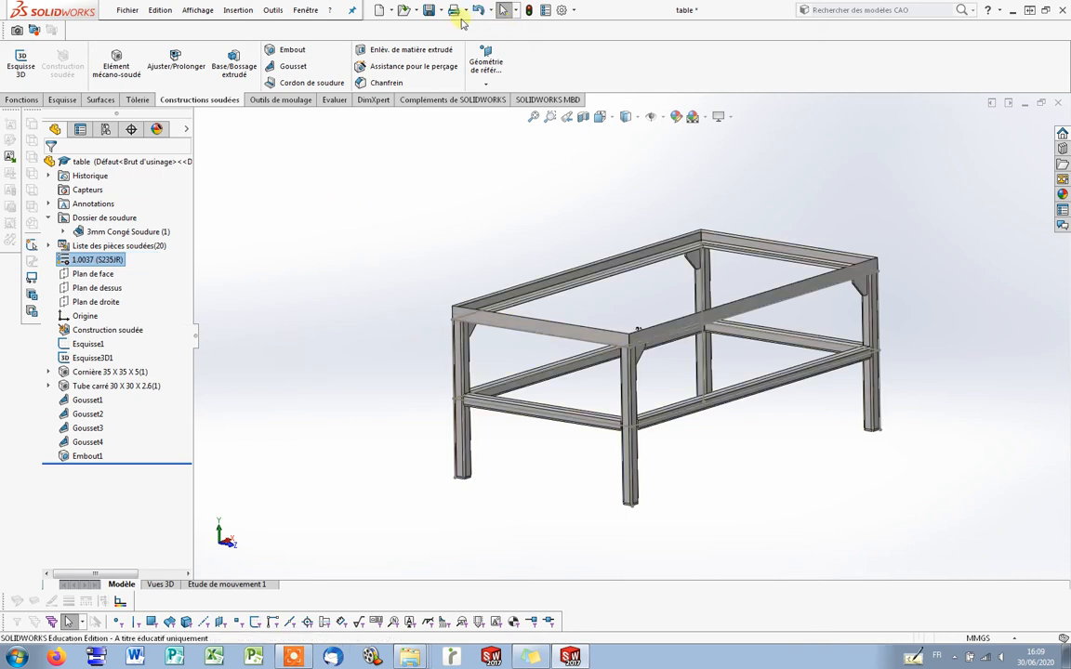
pyautogui.click(430, 11)
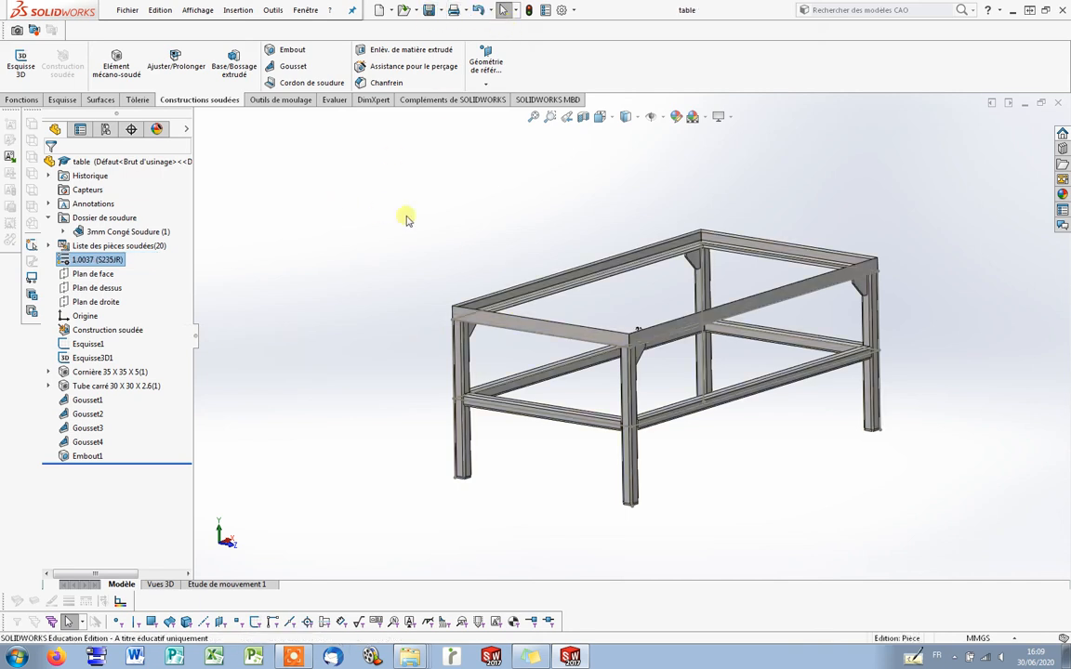
# Update the weldment cut list and view the finished frame with nothing selected.
pyautogui.rightClick(102, 247)
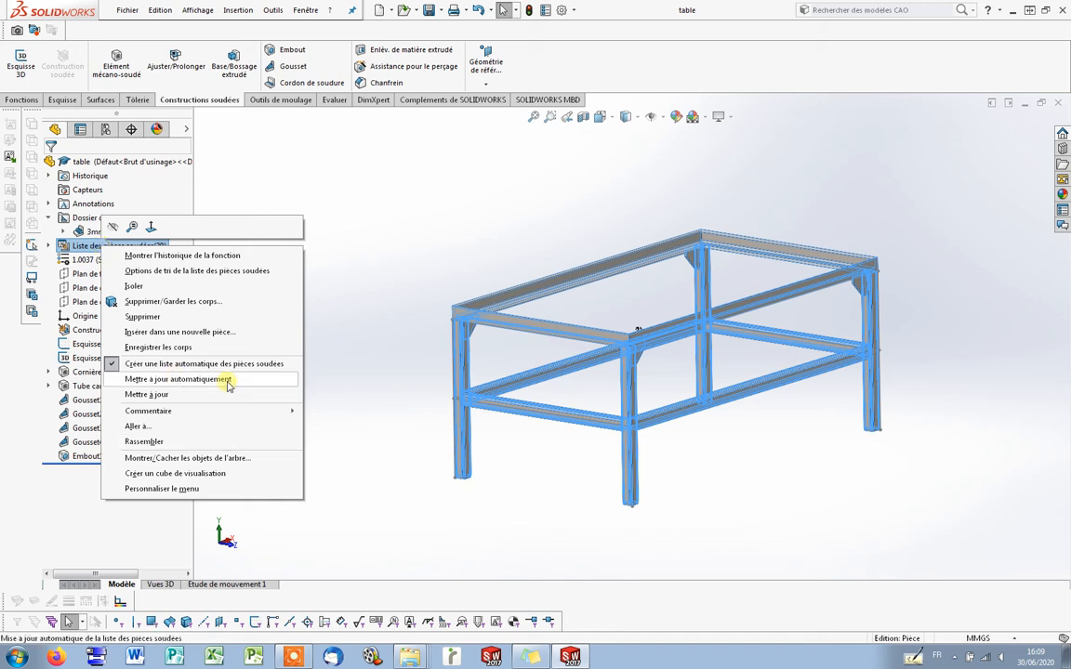
pyautogui.click(284, 378)
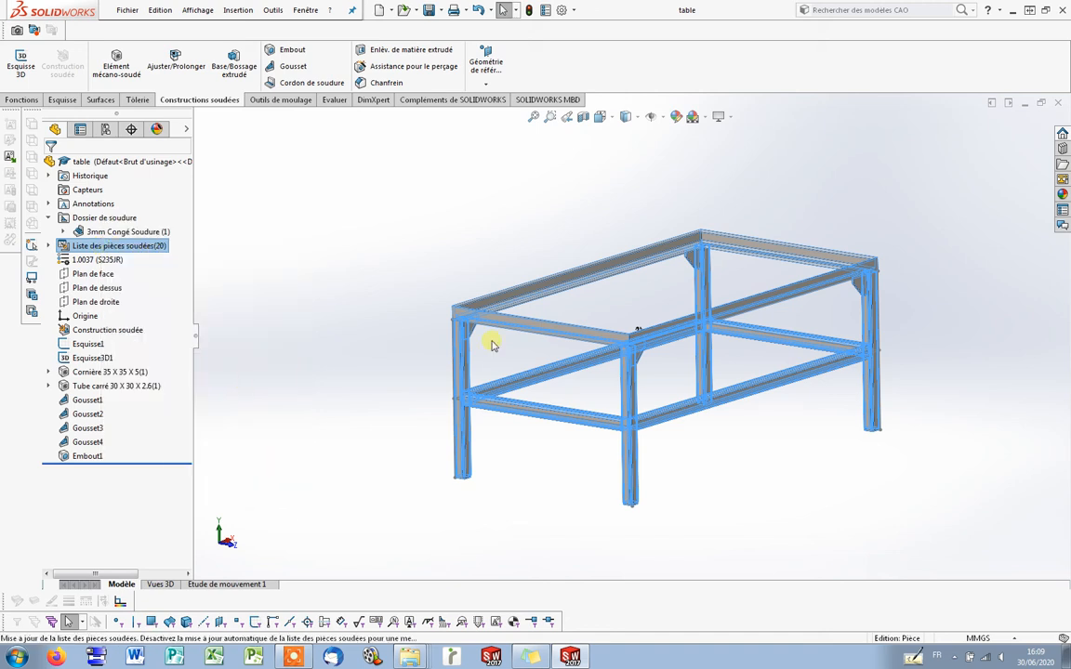
pyautogui.click(499, 210)
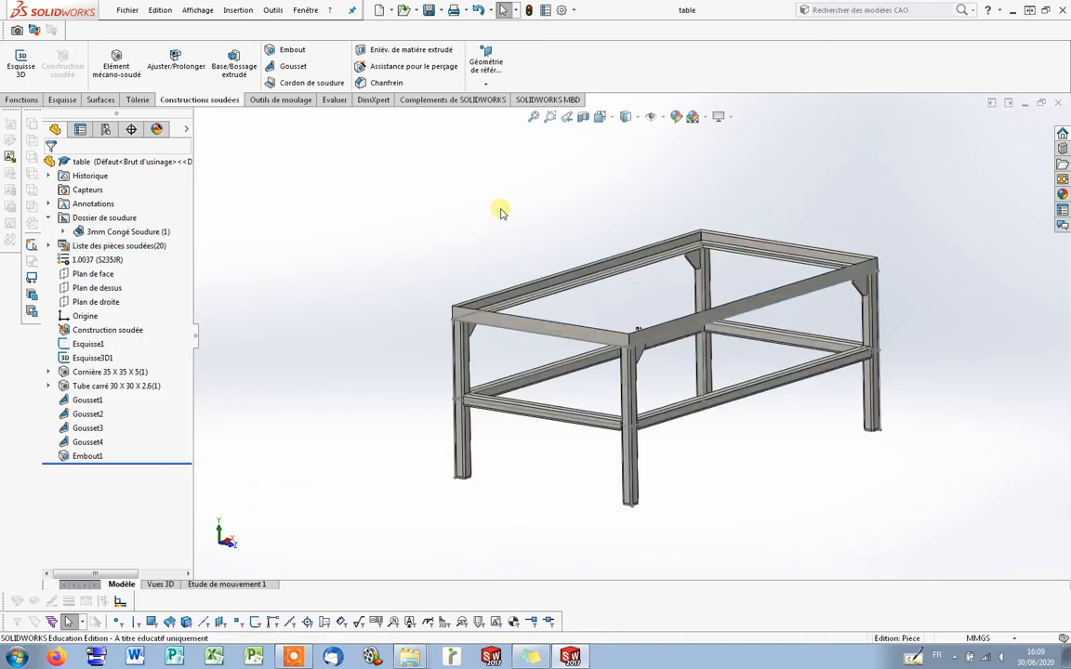
pyautogui.moveTo(729, 461); pyautogui.dragTo(703, 476, button='middle')
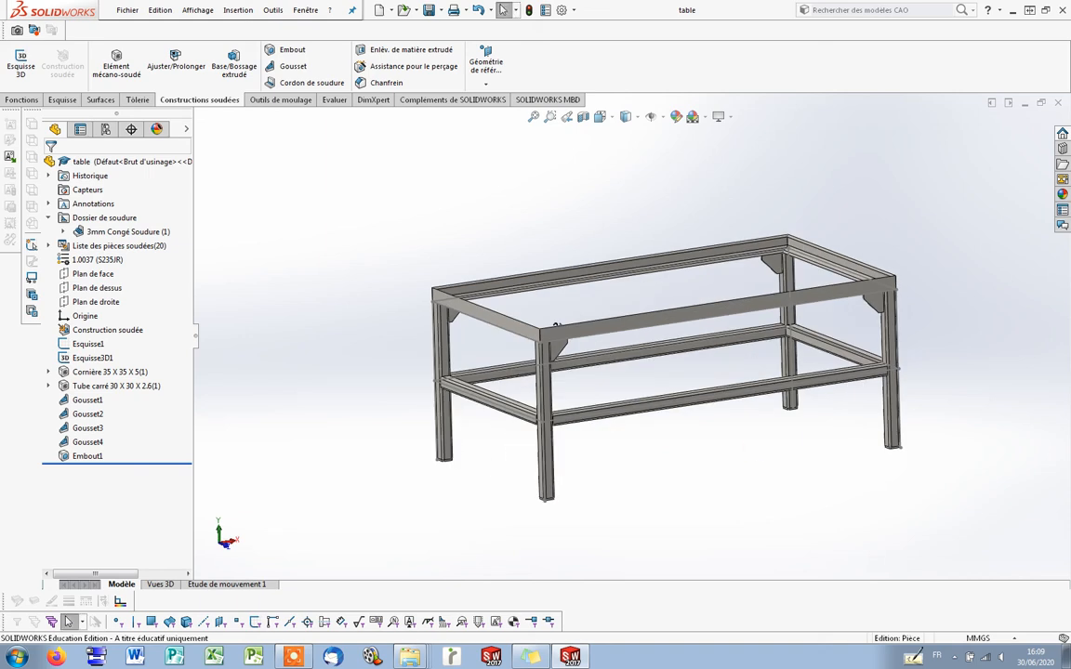